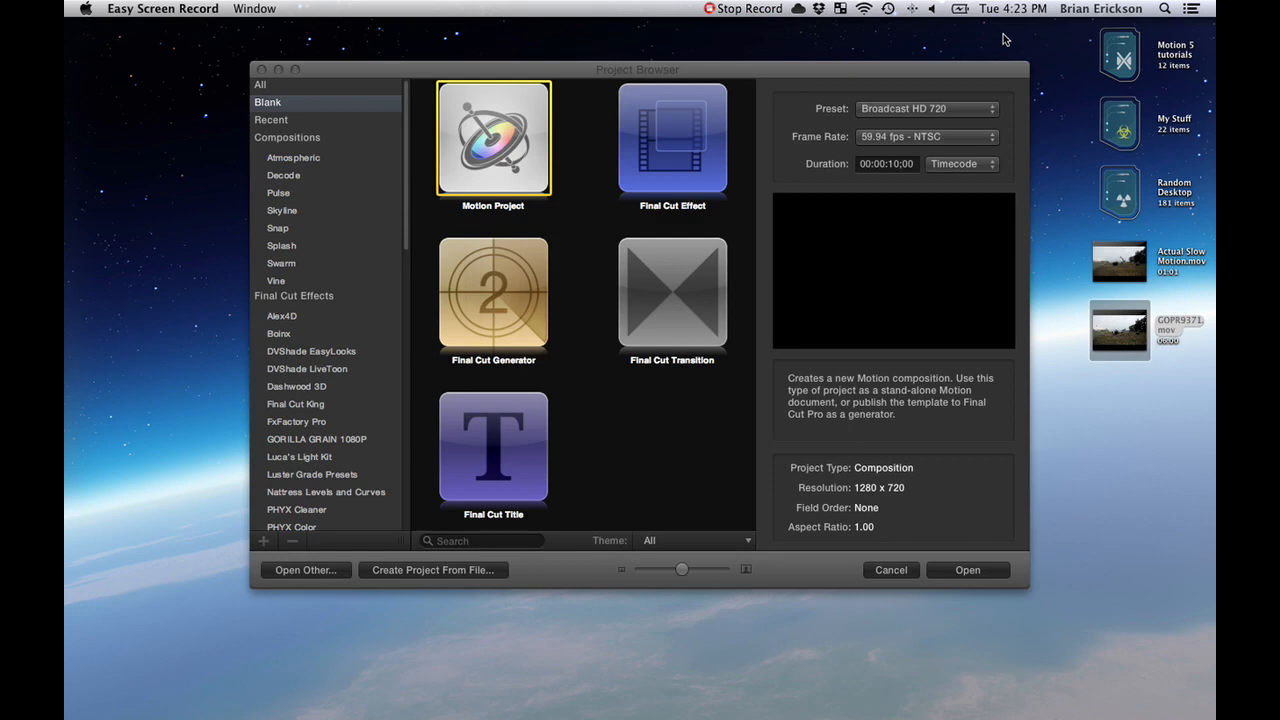
- Preview the Actual Slow Motion.mov and GOPR9371.mov clips on the desktop
{"action": "left_click", "coordinate": [1140, 276]}
{"action": "key", "text": "space"}
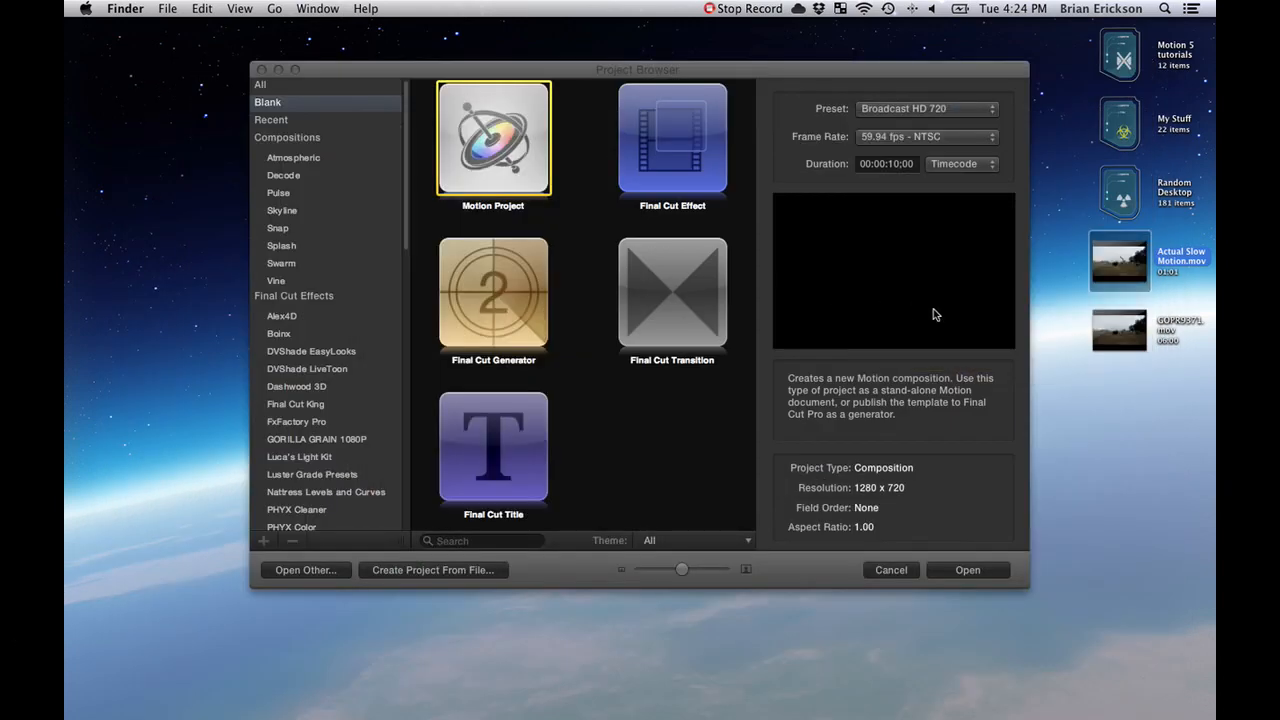
{"action": "left_click", "coordinate": [1141, 355]}
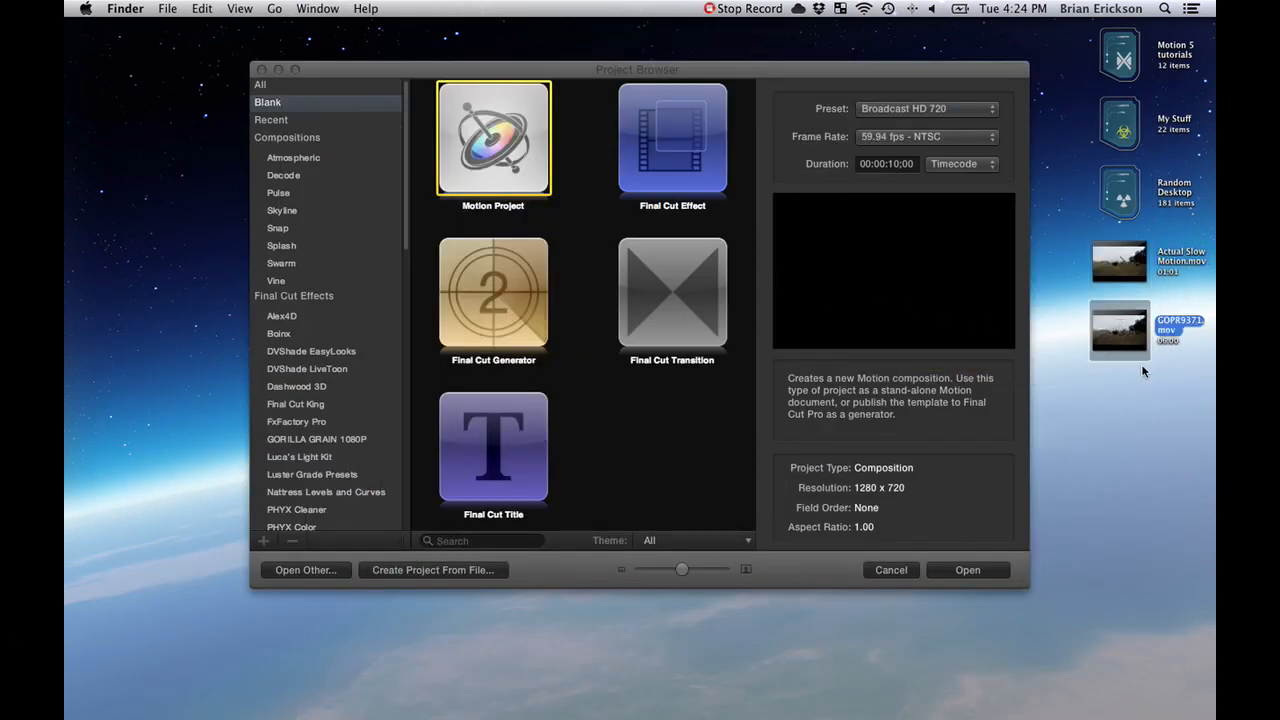
{"action": "key", "text": "space"}
- Create a new project from the desktop file Actual Slow Motion.mov and fit the whole frame in the canvas
{"action": "left_click", "coordinate": [497, 578]}
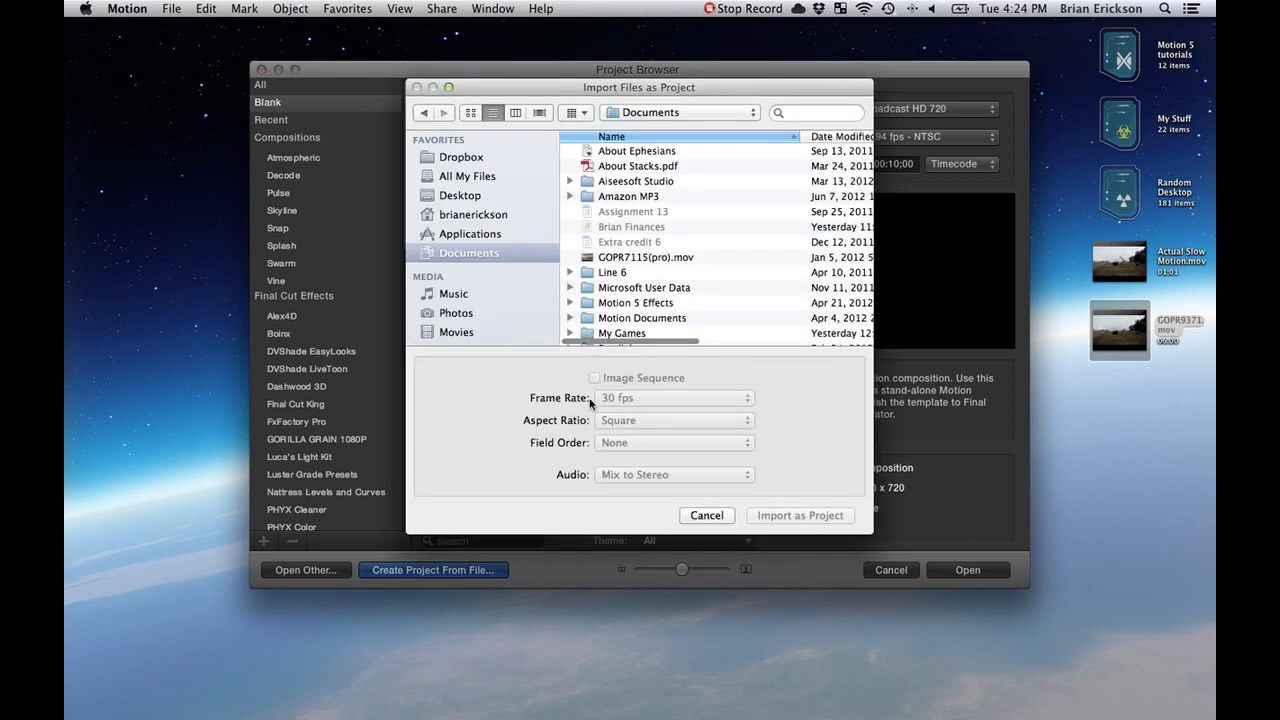
{"action": "scroll", "coordinate": [660, 313], "scroll_direction": "down", "scroll_amount": 5}
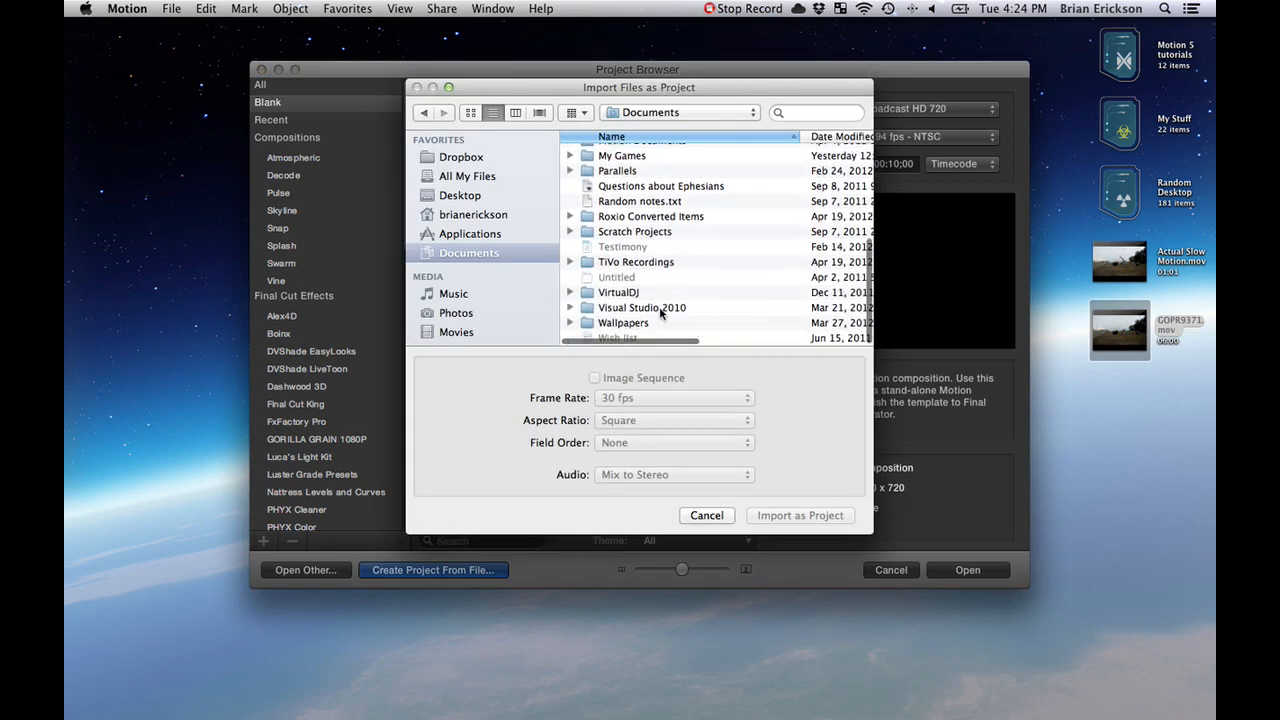
{"action": "scroll", "coordinate": [660, 313], "scroll_direction": "up", "scroll_amount": 5}
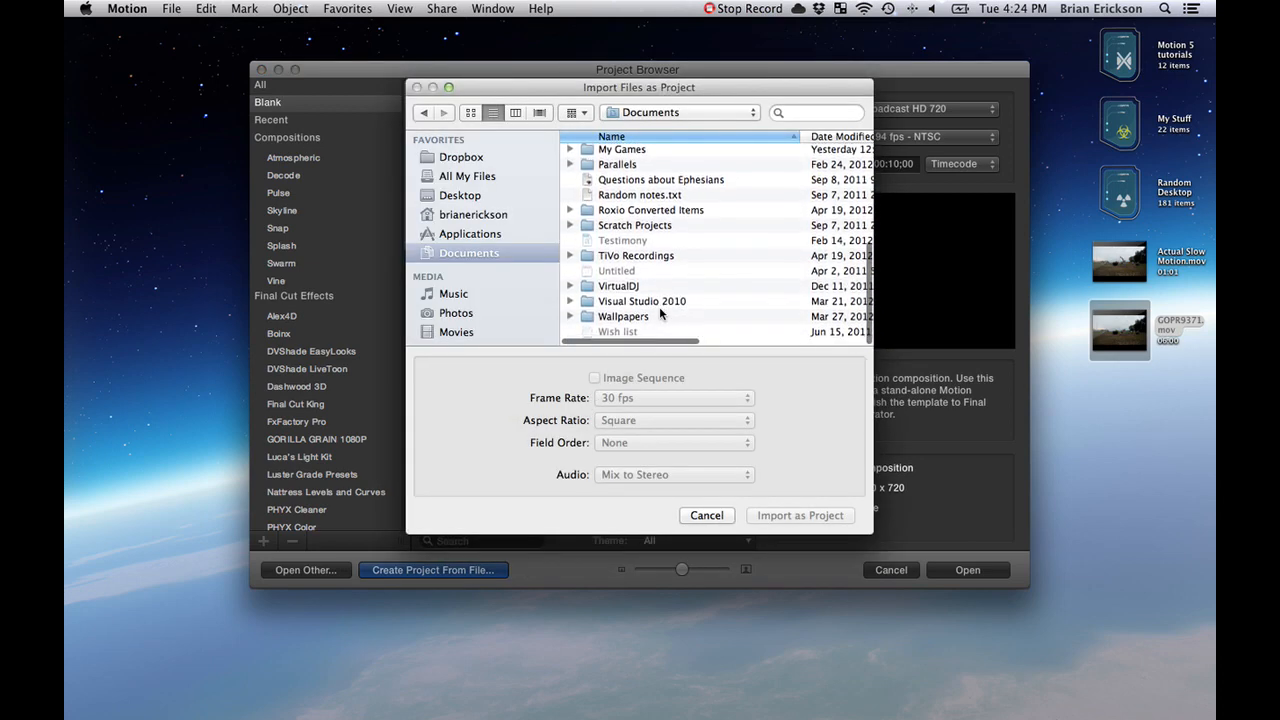
{"action": "left_click", "coordinate": [460, 195]}
{"action": "left_click", "coordinate": [656, 152]}
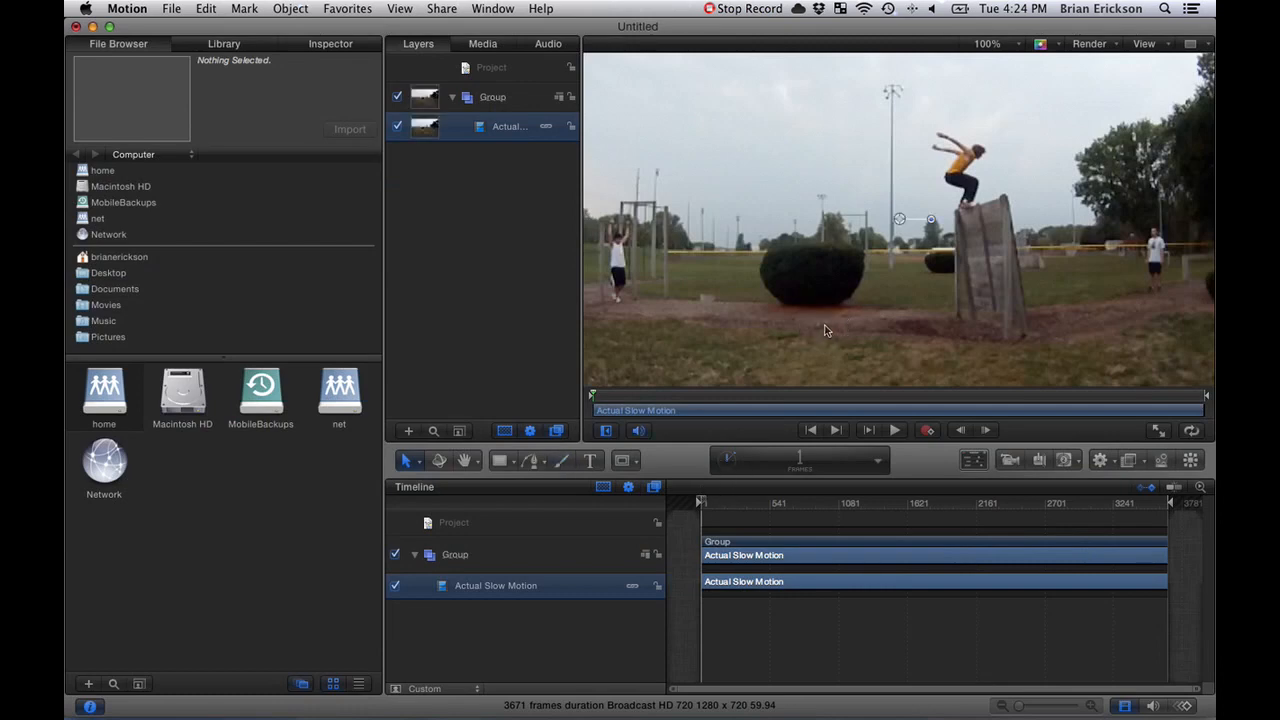
{"action": "key", "text": "shift+z"}
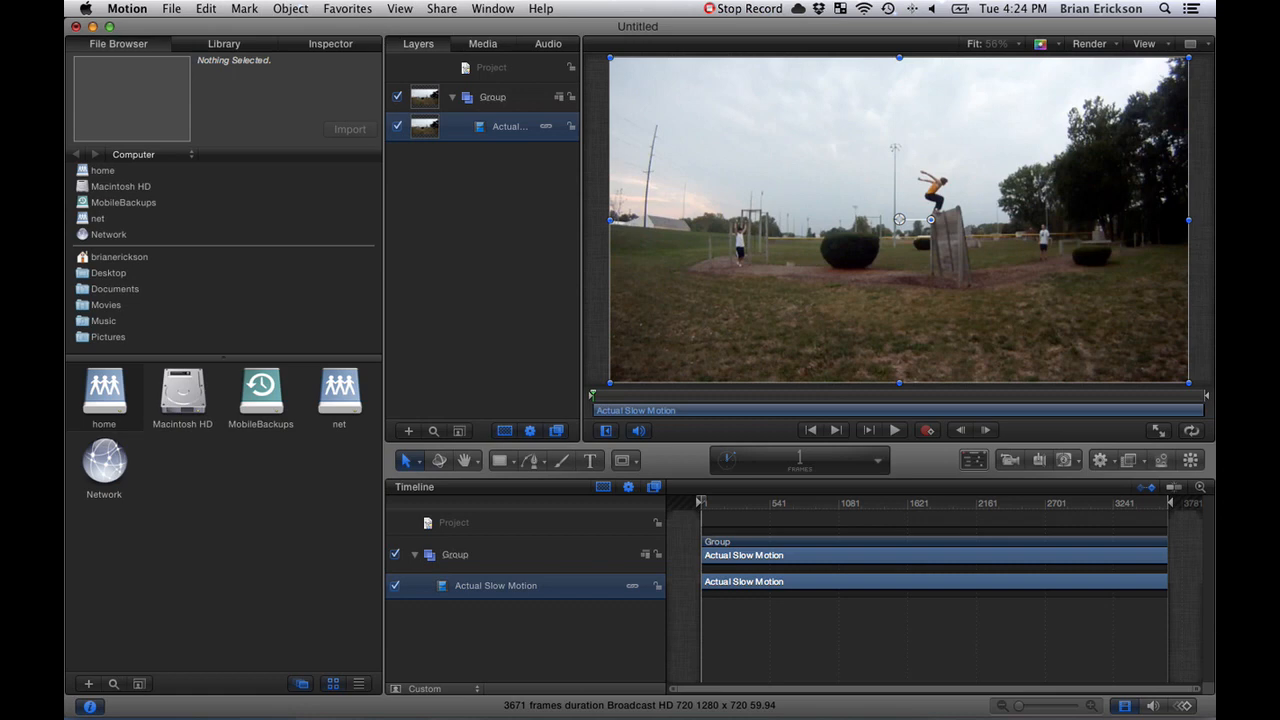
{"action": "left_click", "coordinate": [172, 8]}
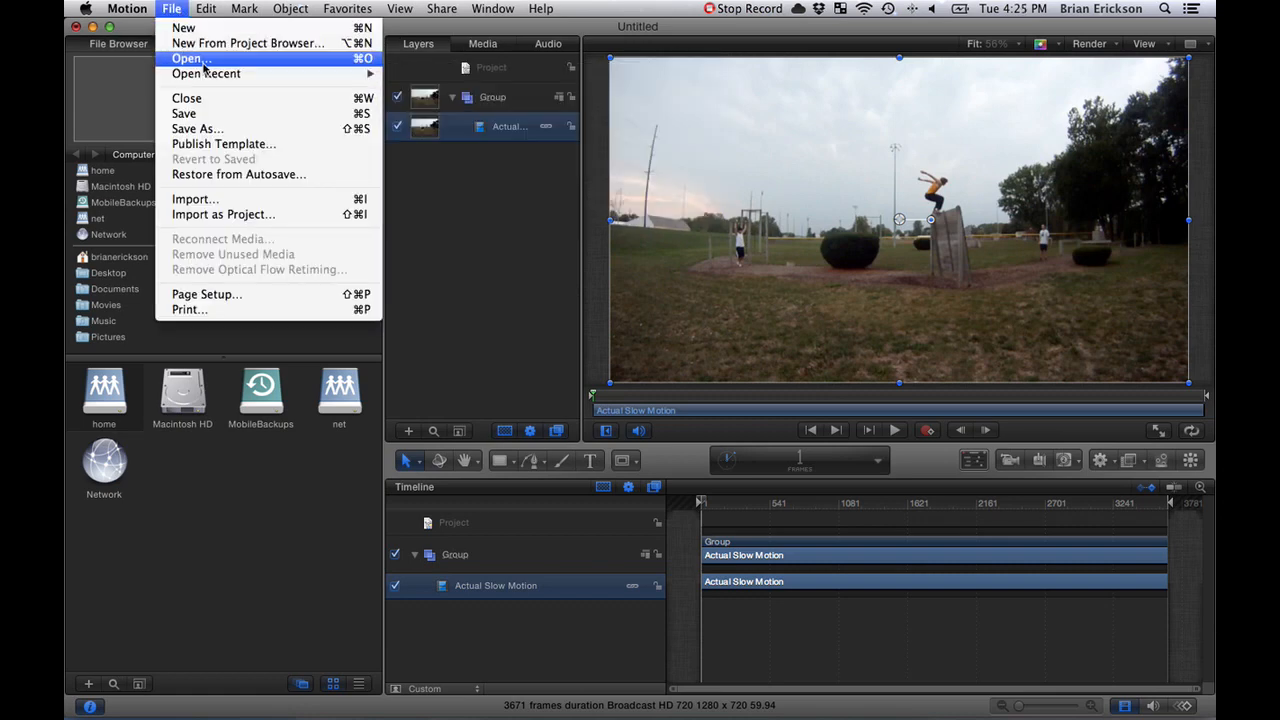
{"action": "left_click", "coordinate": [240, 200]}
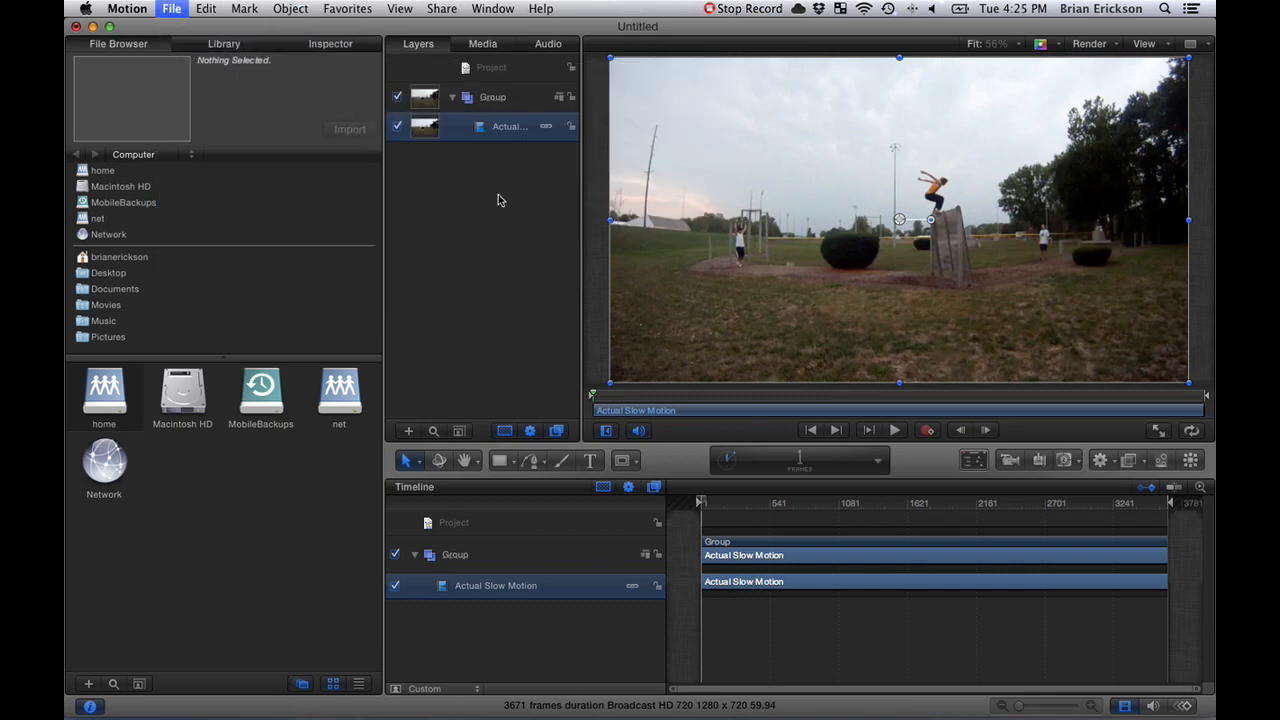
{"action": "left_click", "coordinate": [642, 171]}
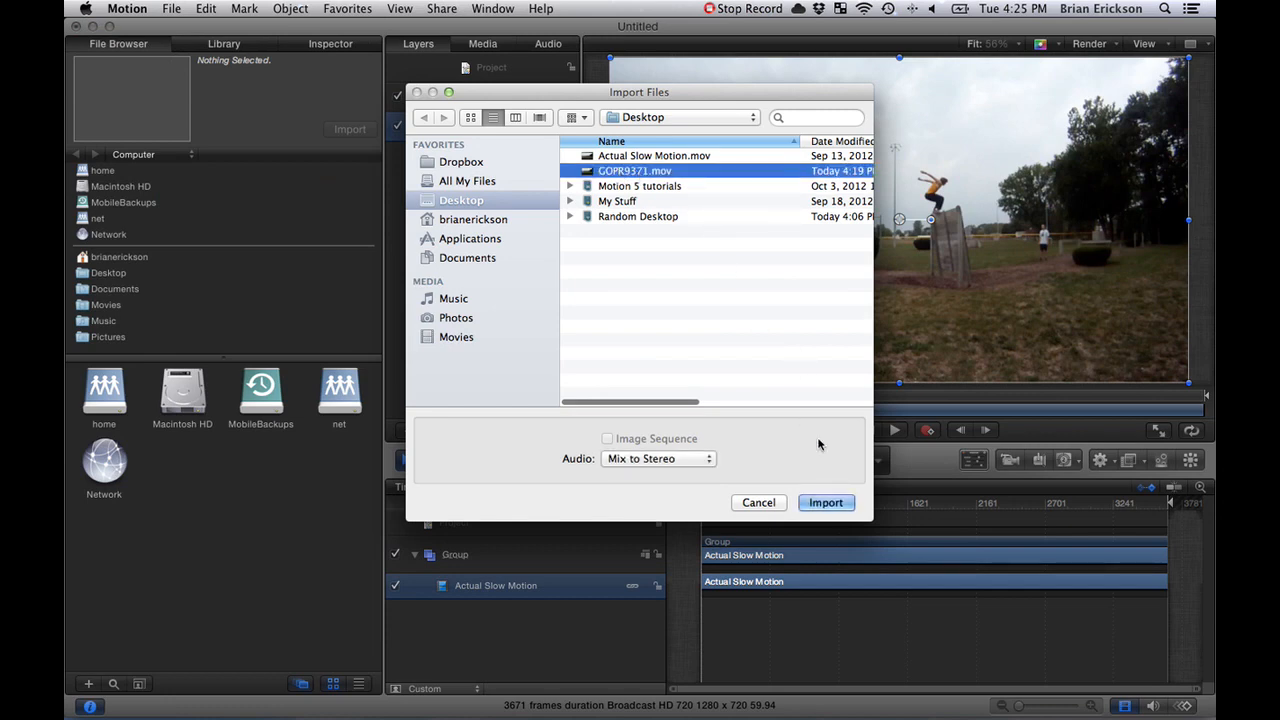
{"action": "left_click", "coordinate": [758, 502]}
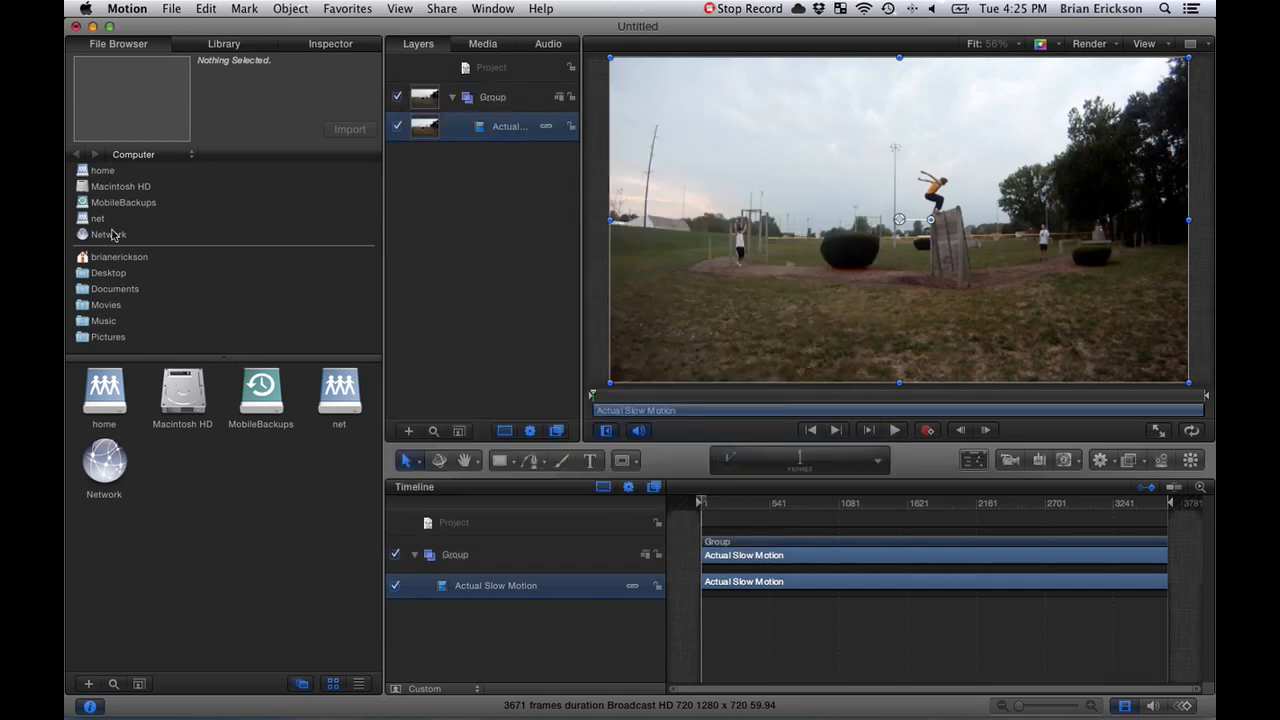
{"action": "left_click", "coordinate": [172, 8]}
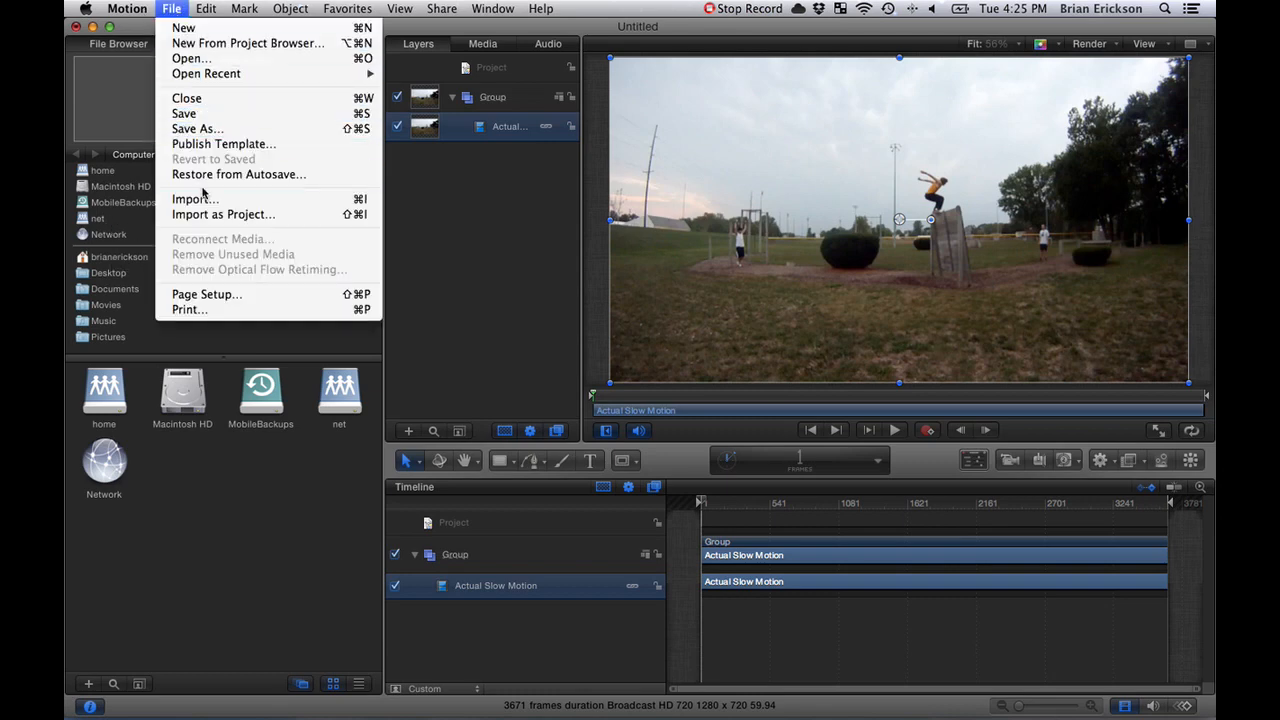
{"action": "left_click", "coordinate": [194, 455]}
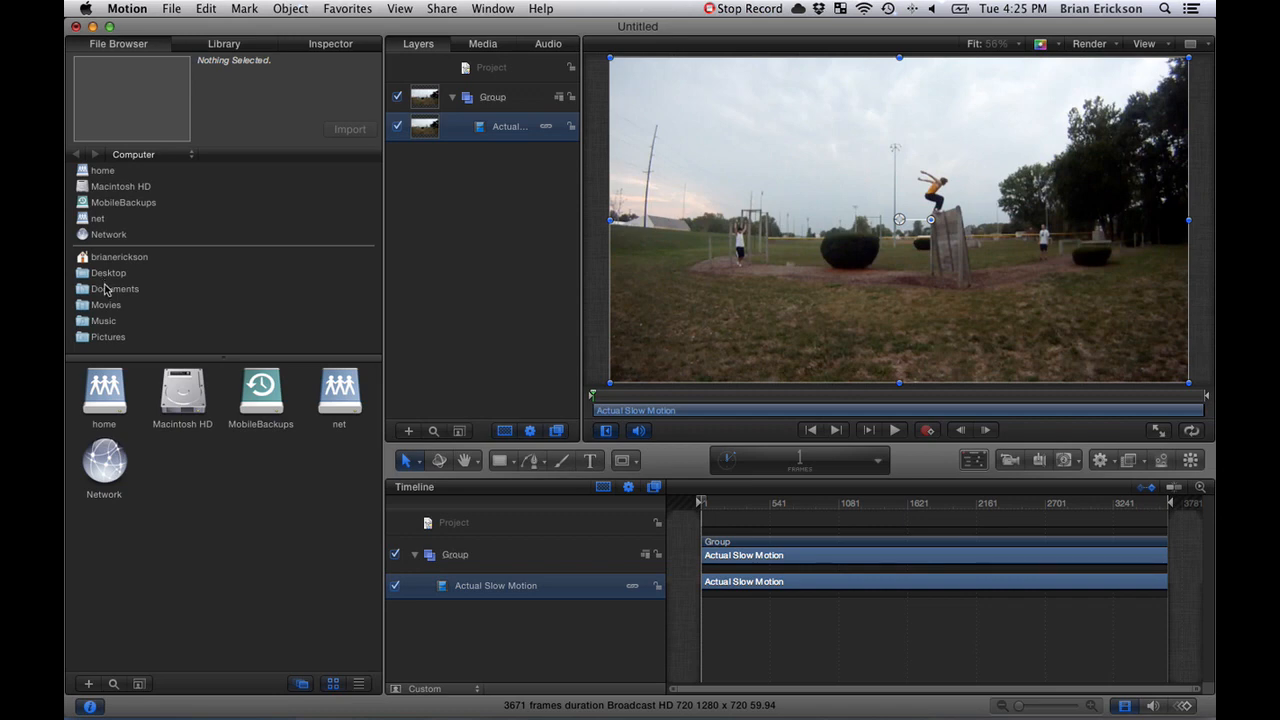
- Add GOPR9371.mov from the Desktop folder as its own group and place that group beneath the Actual Slow Motion group
{"action": "left_click", "coordinate": [108, 273]}
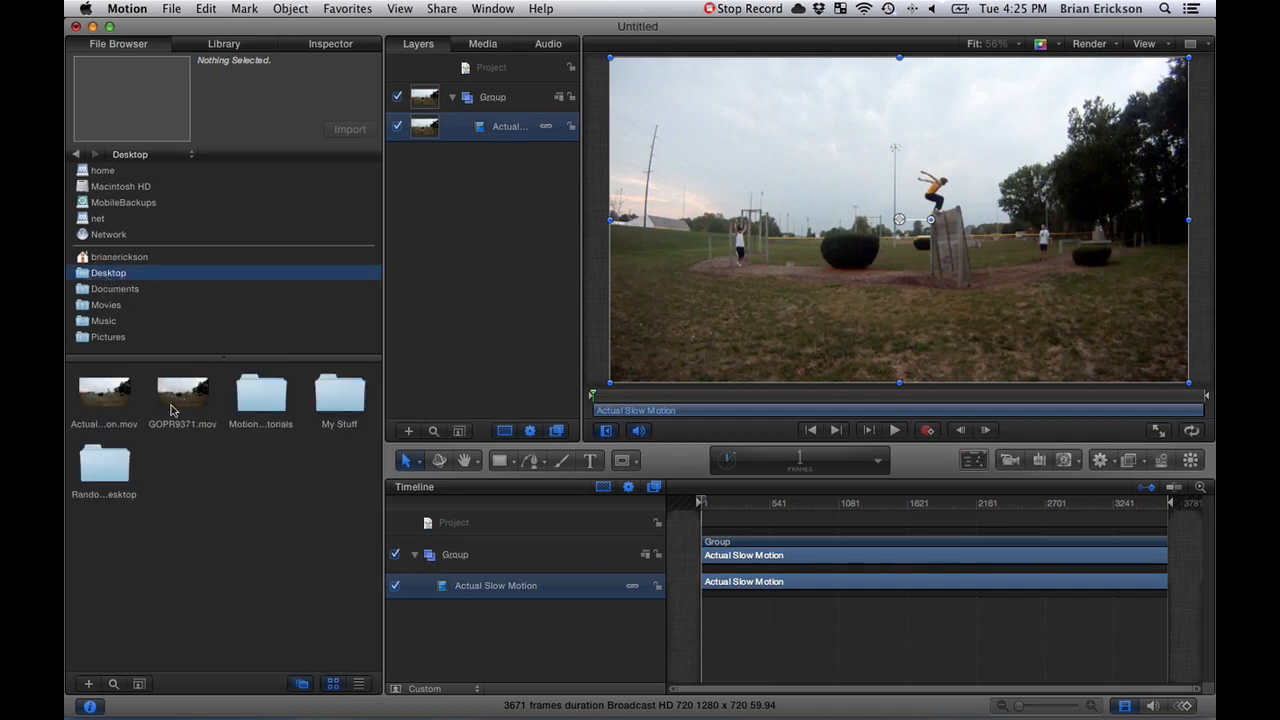
{"action": "left_click_drag", "start_coordinate": [172, 410], "coordinate": [443, 209]}
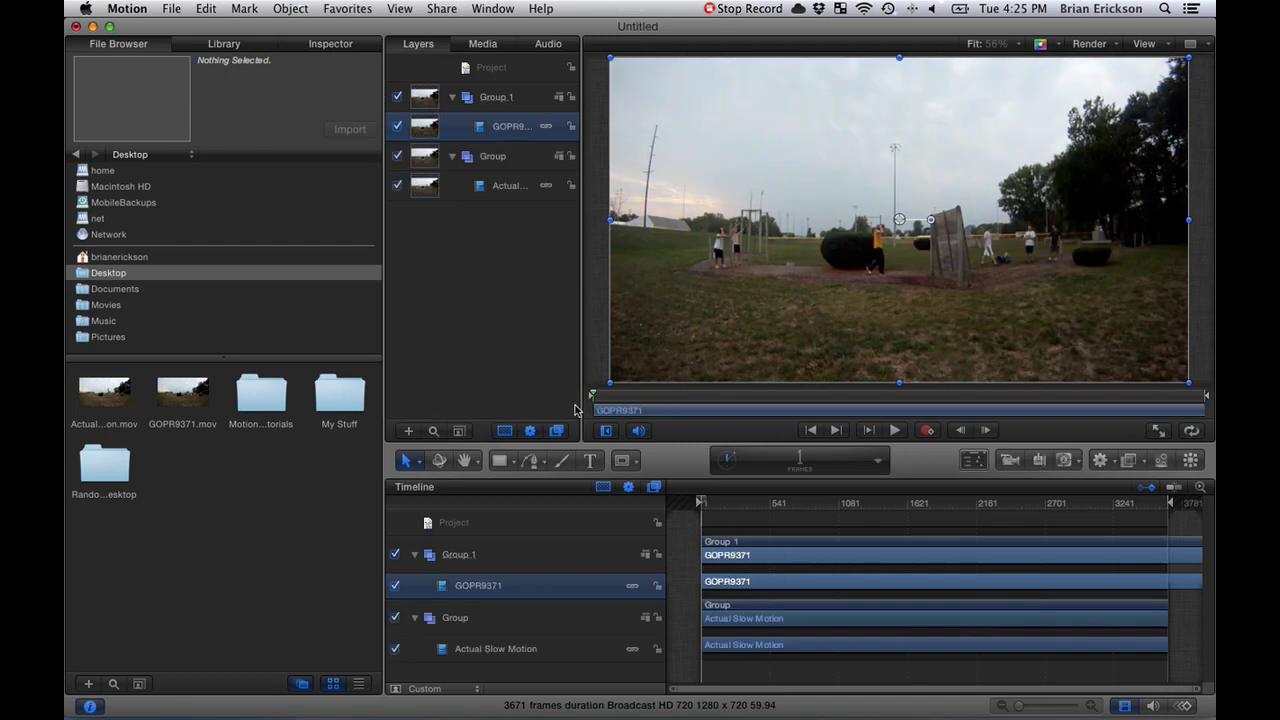
{"action": "left_click", "coordinate": [521, 564]}
{"action": "left_click_drag", "start_coordinate": [511, 97], "coordinate": [434, 209]}
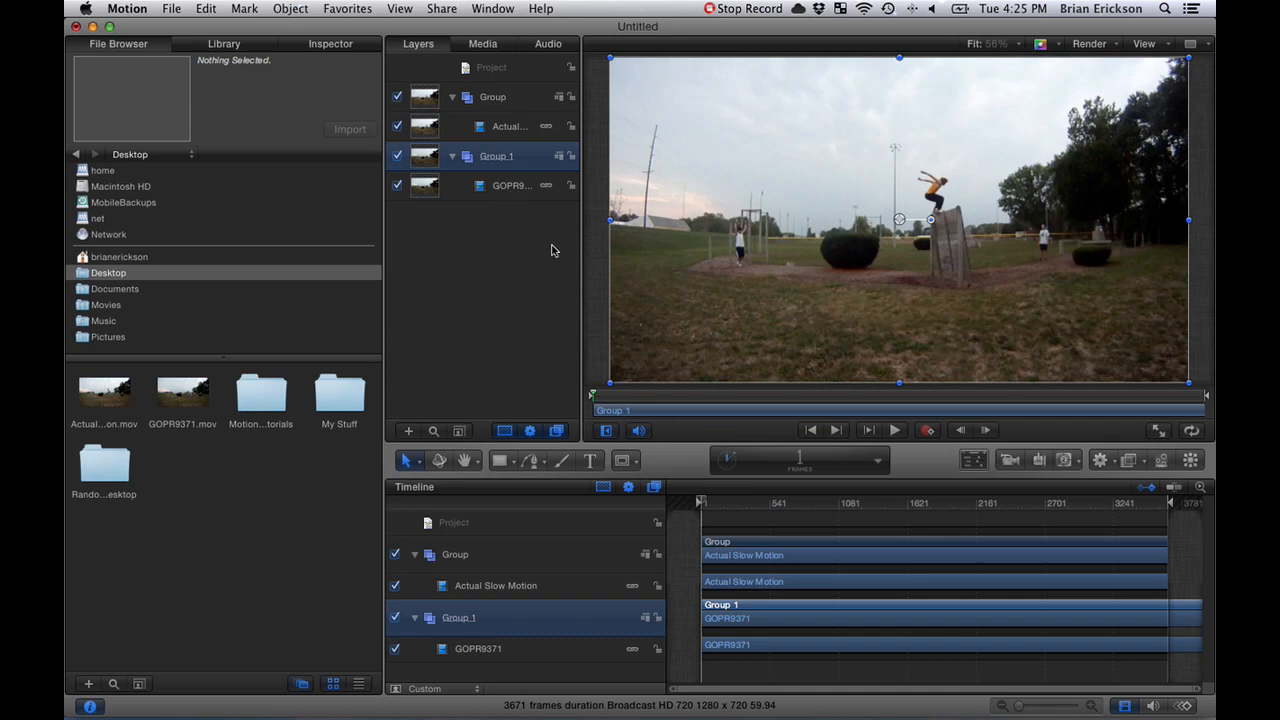
- Set the constant playback speed of the GOPR9371 clip to 800% in its timing properties
{"action": "left_click", "coordinate": [790, 626]}
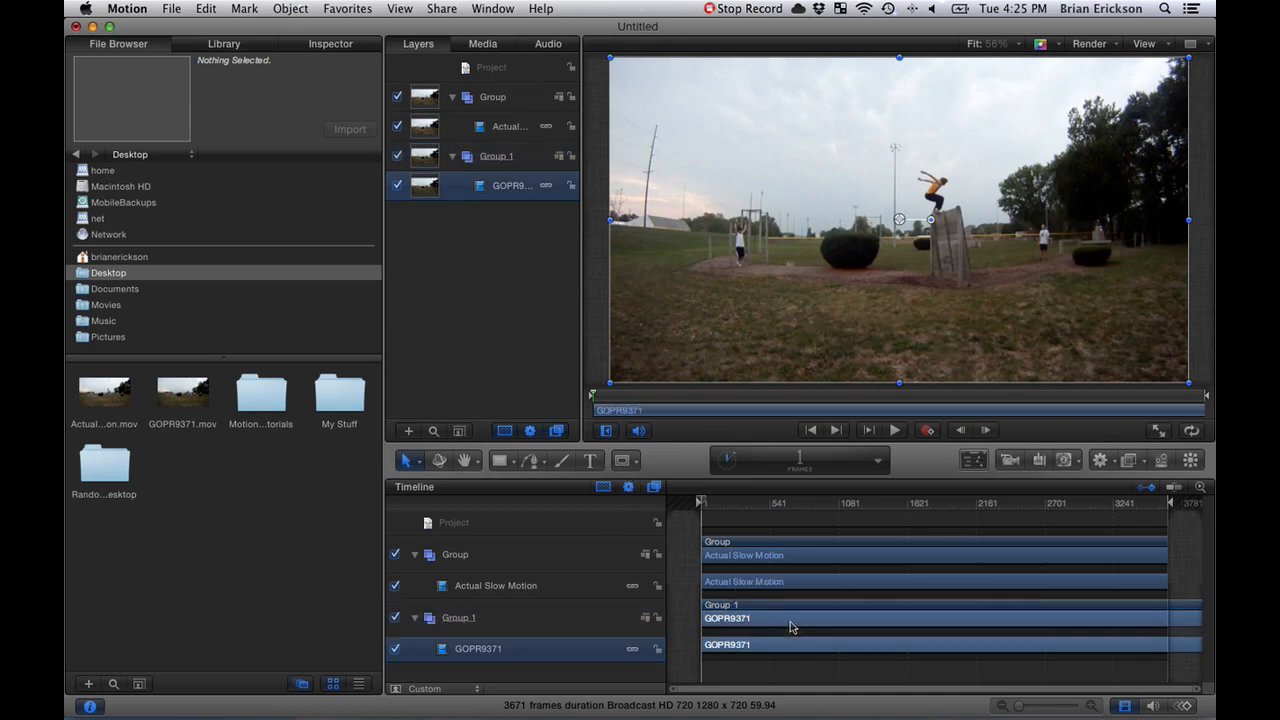
{"action": "left_click", "coordinate": [350, 9]}
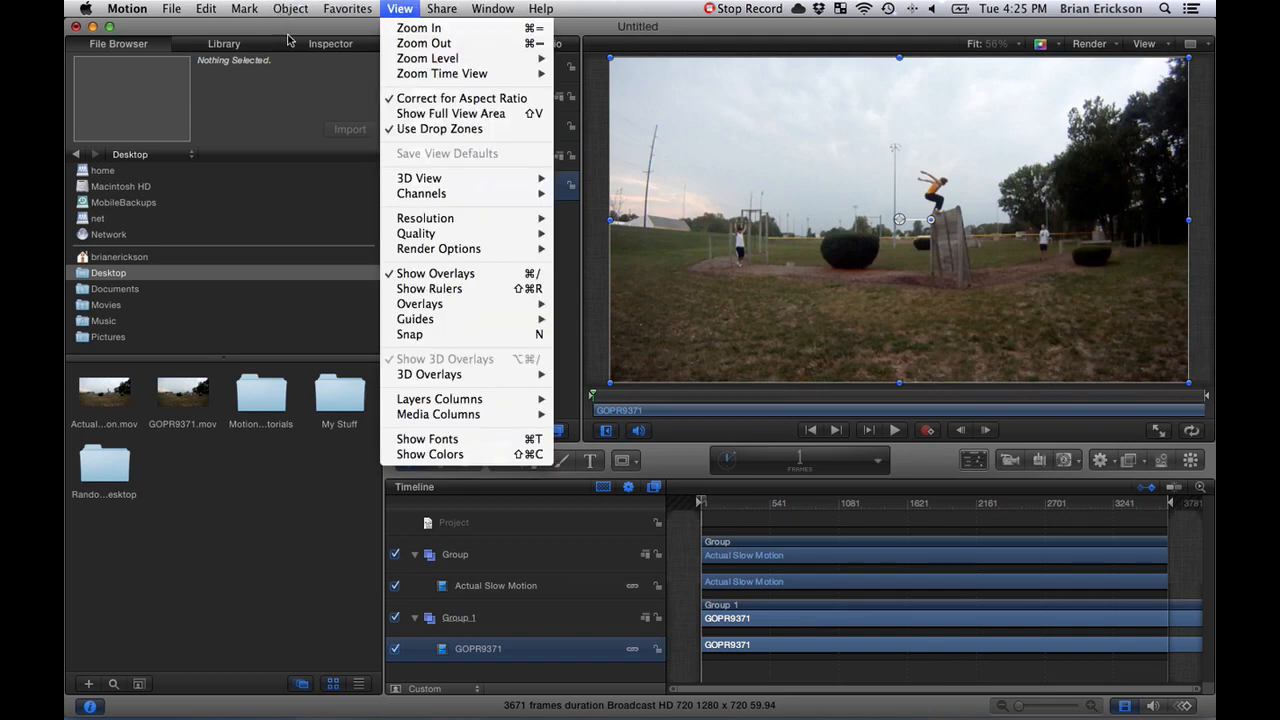
{"action": "left_click", "coordinate": [291, 153]}
{"action": "left_click", "coordinate": [333, 46]}
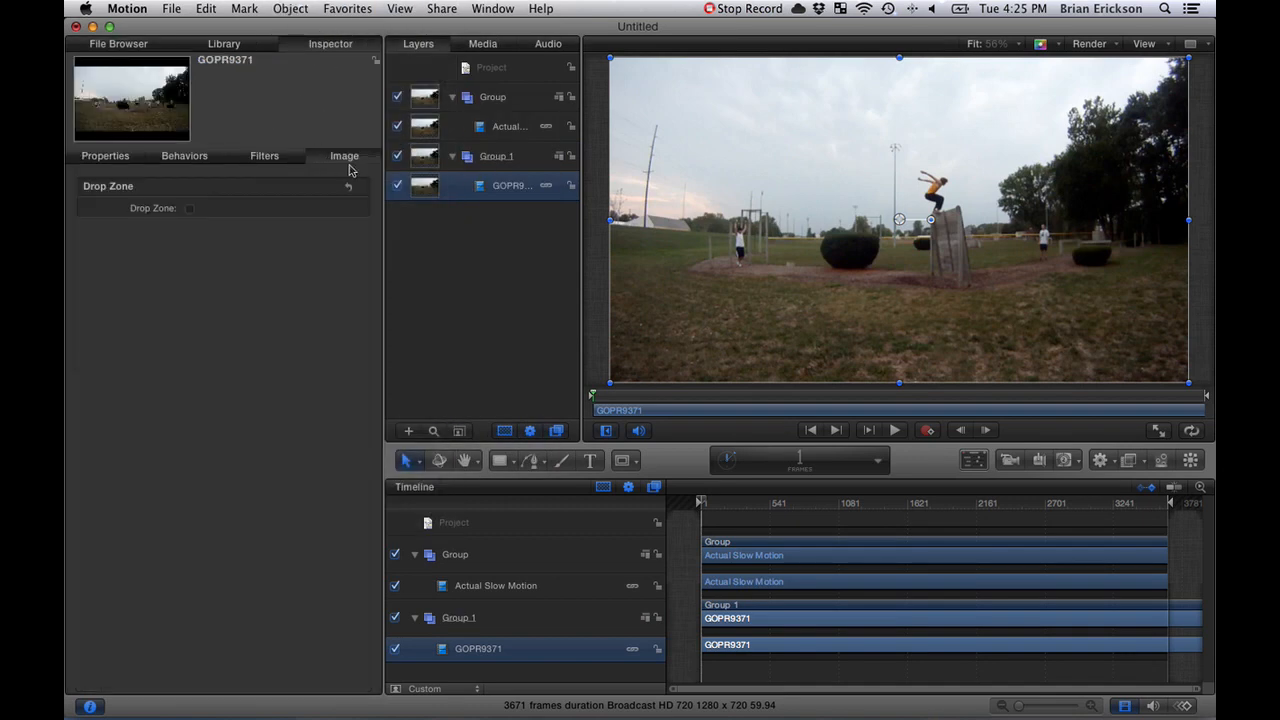
{"action": "left_click", "coordinate": [114, 157]}
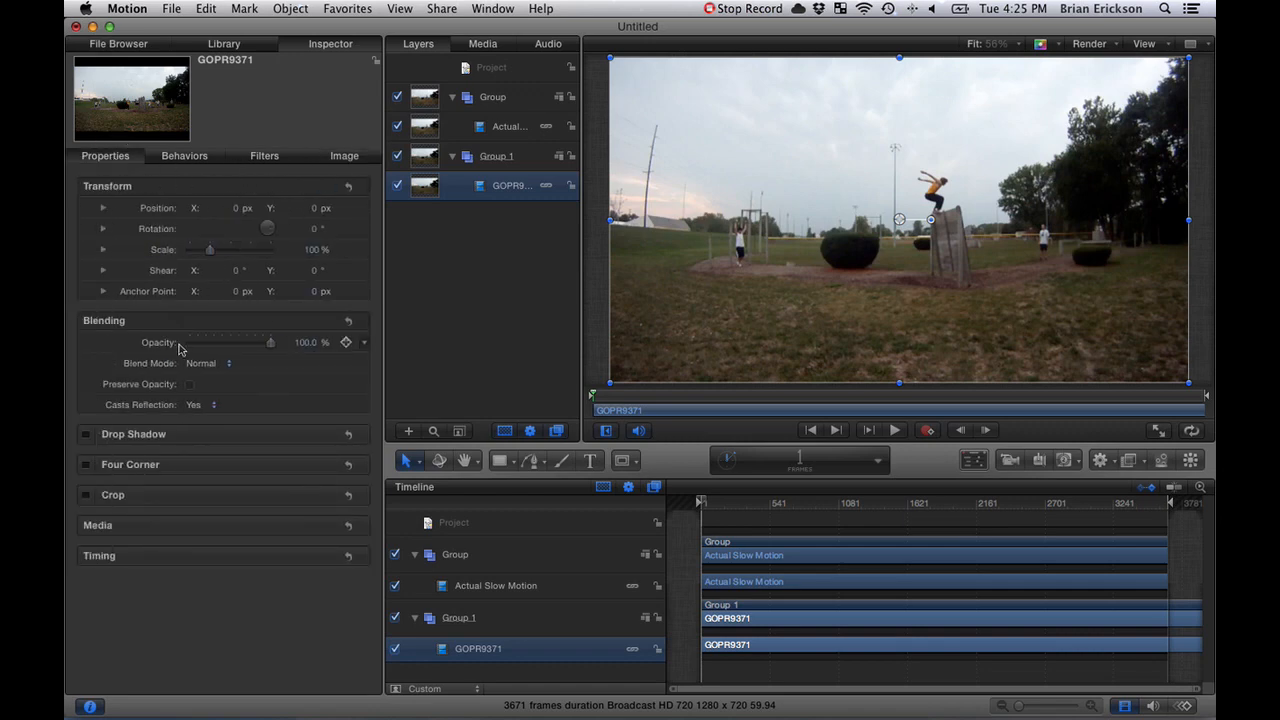
{"action": "left_click", "coordinate": [322, 556]}
{"action": "scroll", "coordinate": [313, 563], "scroll_direction": "down", "scroll_amount": 1}
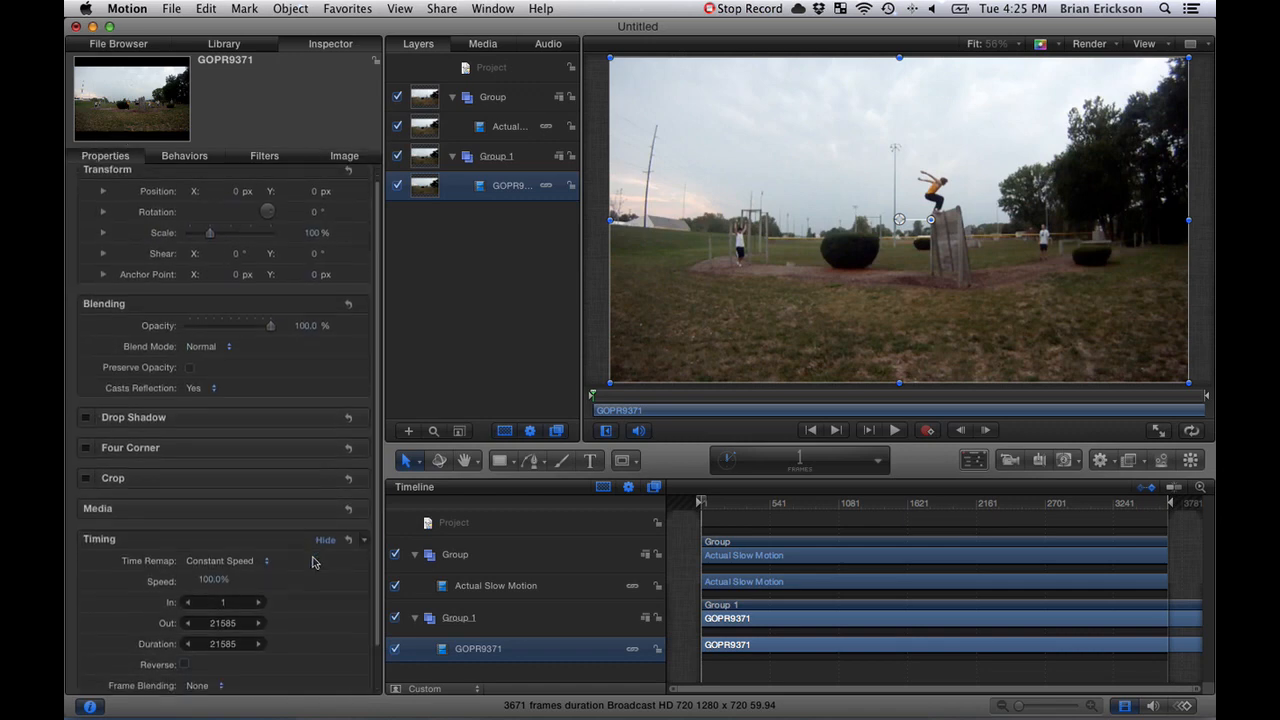
{"action": "scroll", "coordinate": [312, 562], "scroll_direction": "down", "scroll_amount": 1}
{"action": "left_click", "coordinate": [211, 552]}
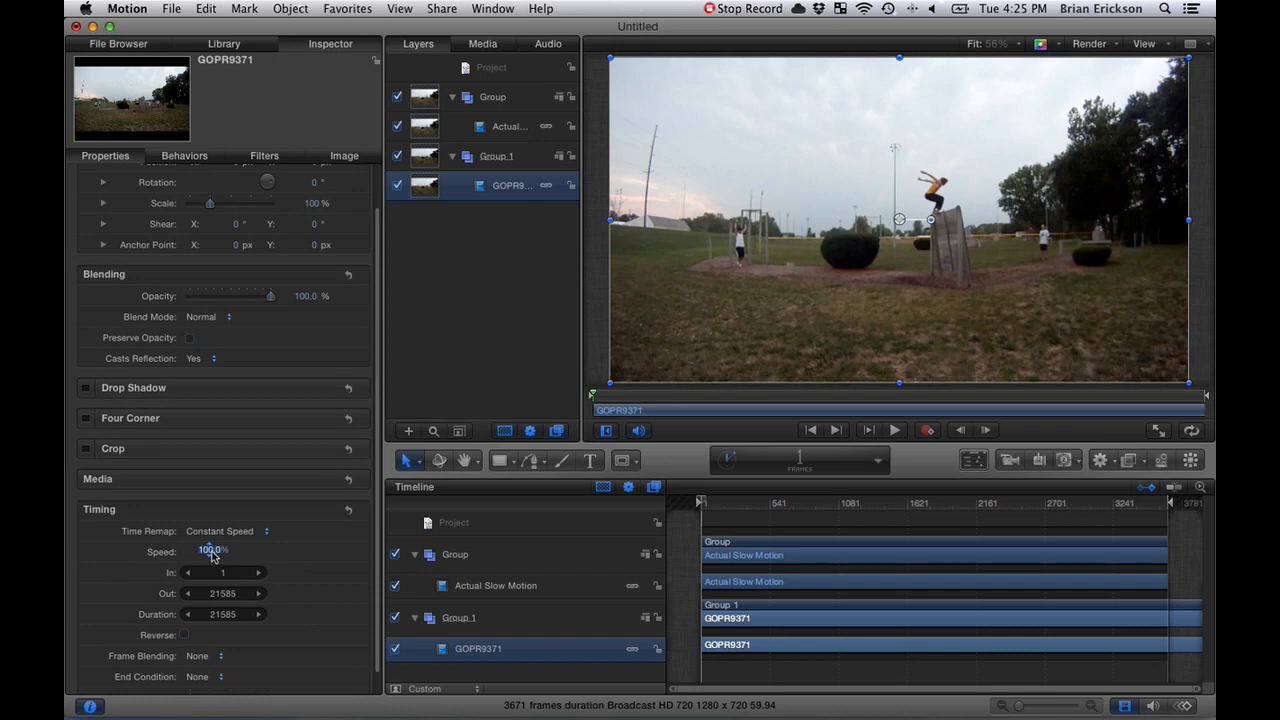
{"action": "type", "text": "800"}
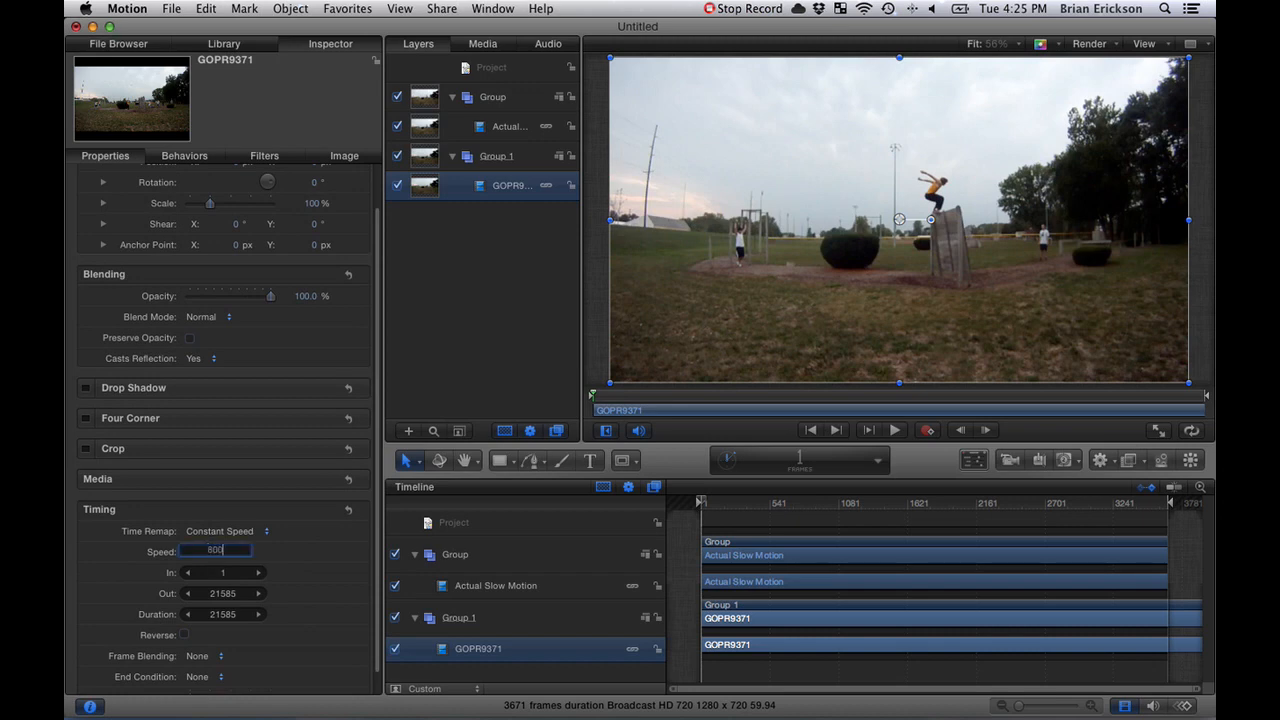
{"action": "key", "text": "Return"}
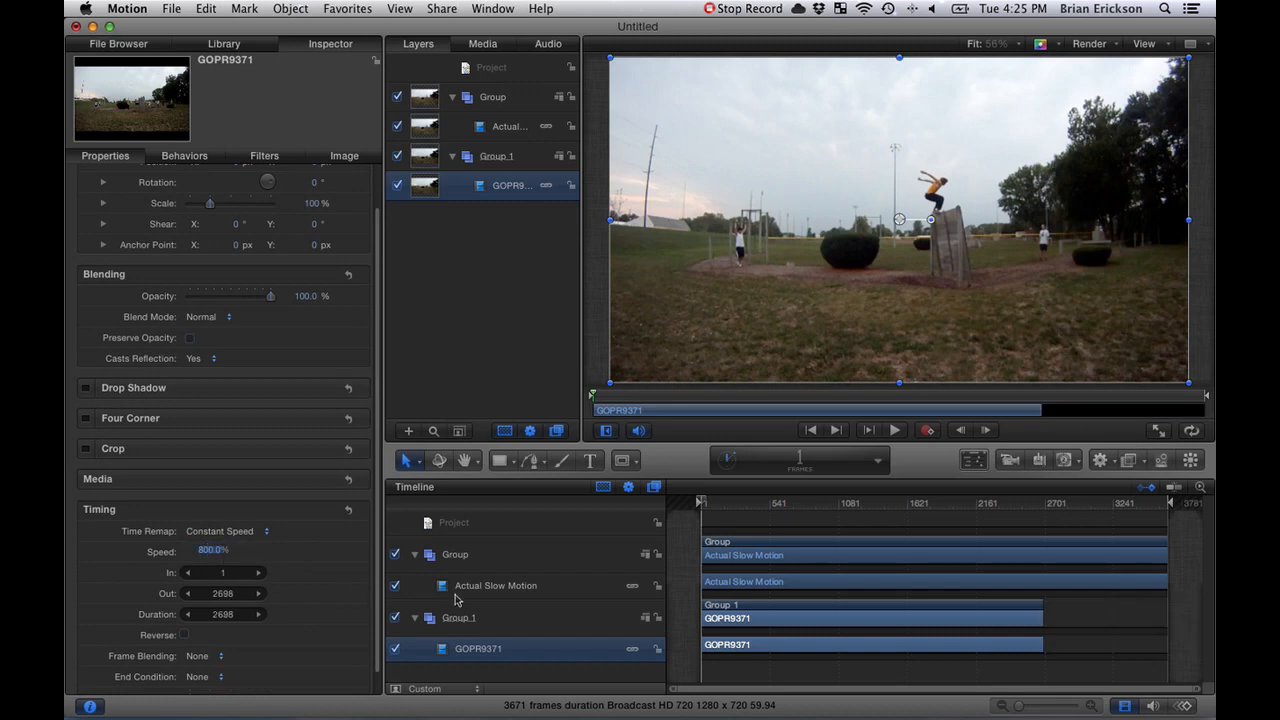
- Shift the GOPR9371 clip later in the timeline and trim it to run from frame 737, at the mid-air flip, to frame 1465
{"action": "left_click_drag", "start_coordinate": [770, 625], "coordinate": [807, 620]}
{"action": "left_click_drag", "start_coordinate": [704, 507], "coordinate": [798, 504]}
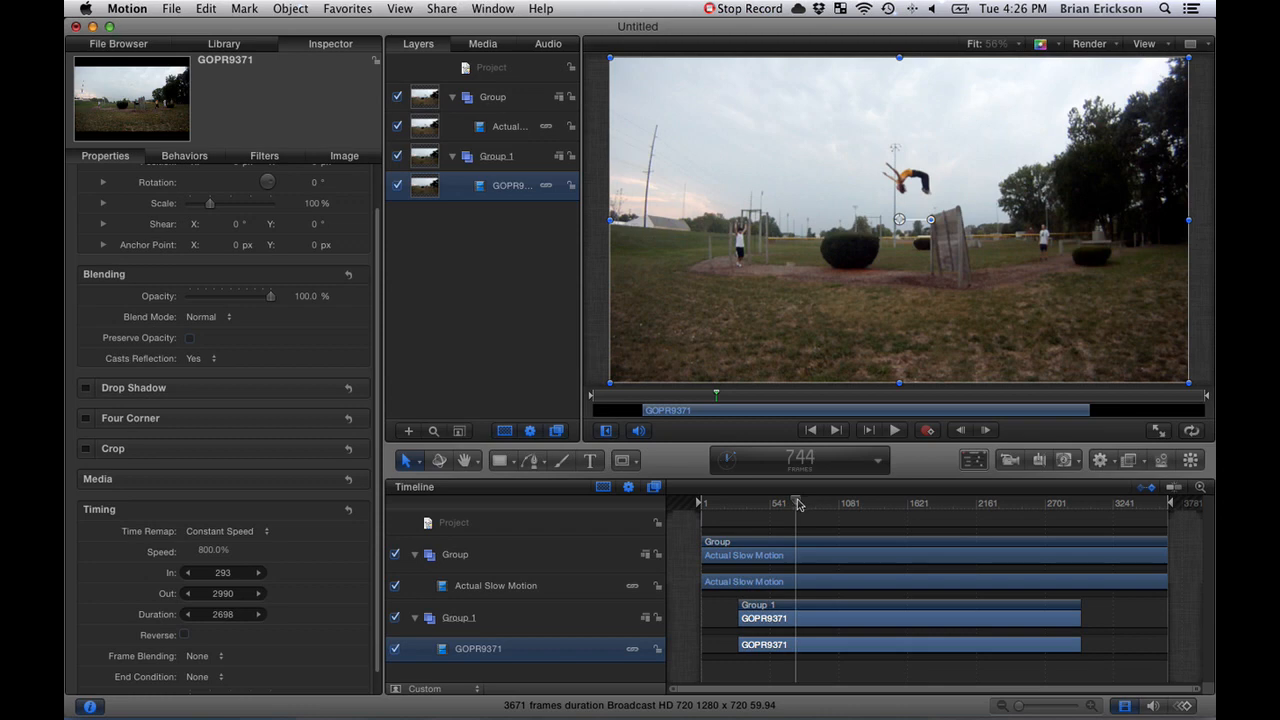
{"action": "left_click_drag", "start_coordinate": [737, 617], "coordinate": [794, 618]}
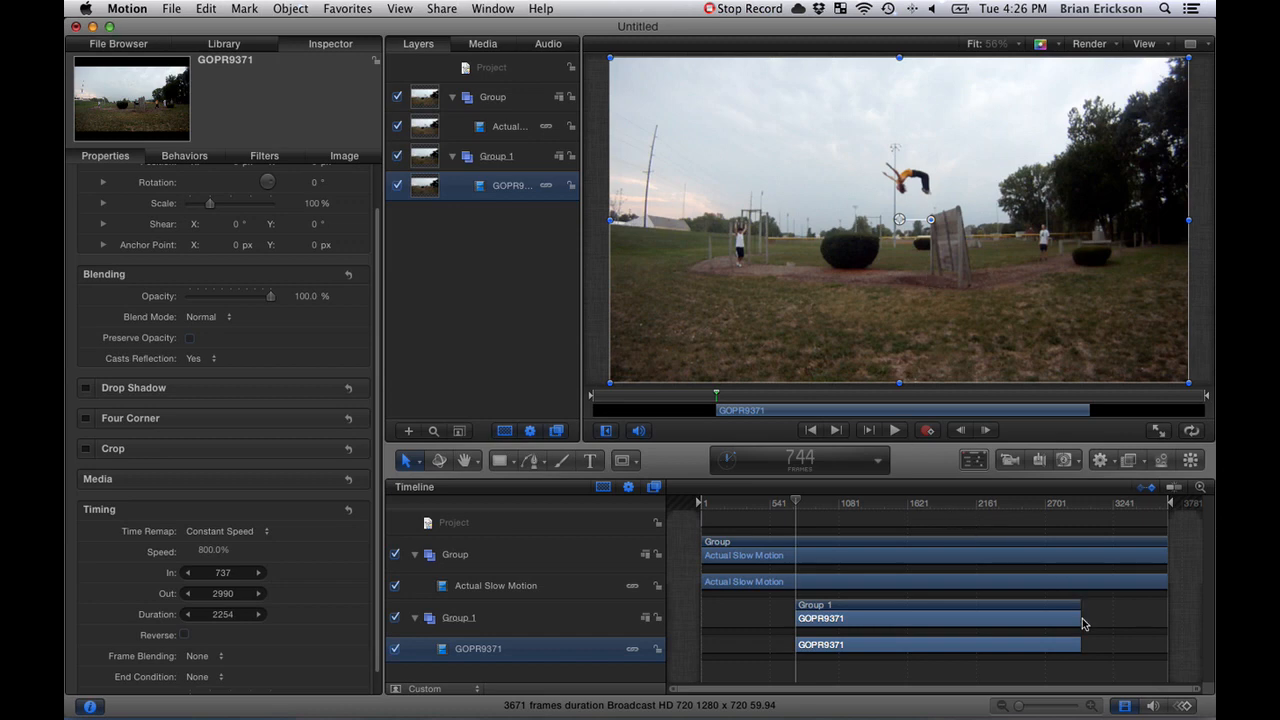
{"action": "left_click_drag", "start_coordinate": [1078, 617], "coordinate": [883, 617]}
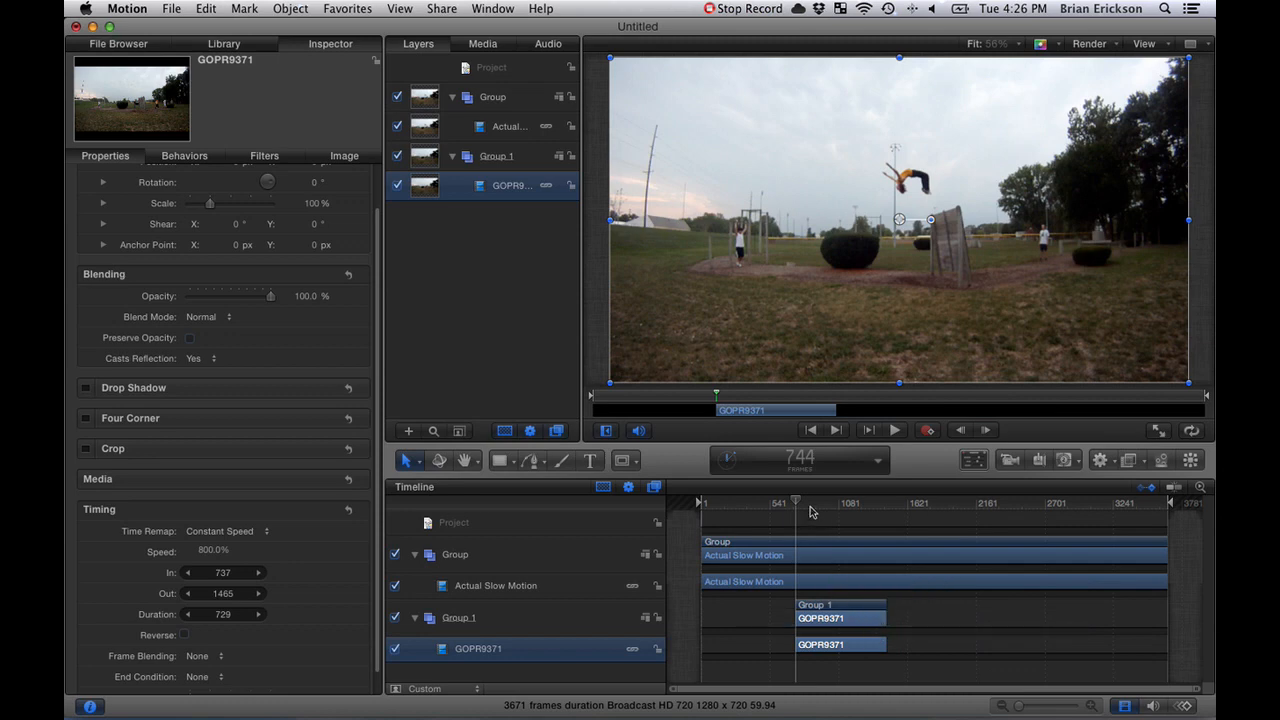
- Review the flip up to frame 739, and play the GOPR9371 background with the Actual Slow Motion group temporarily hidden
{"action": "left_click_drag", "start_coordinate": [794, 503], "coordinate": [785, 503]}
{"action": "left_click_drag", "start_coordinate": [759, 501], "coordinate": [795, 501]}
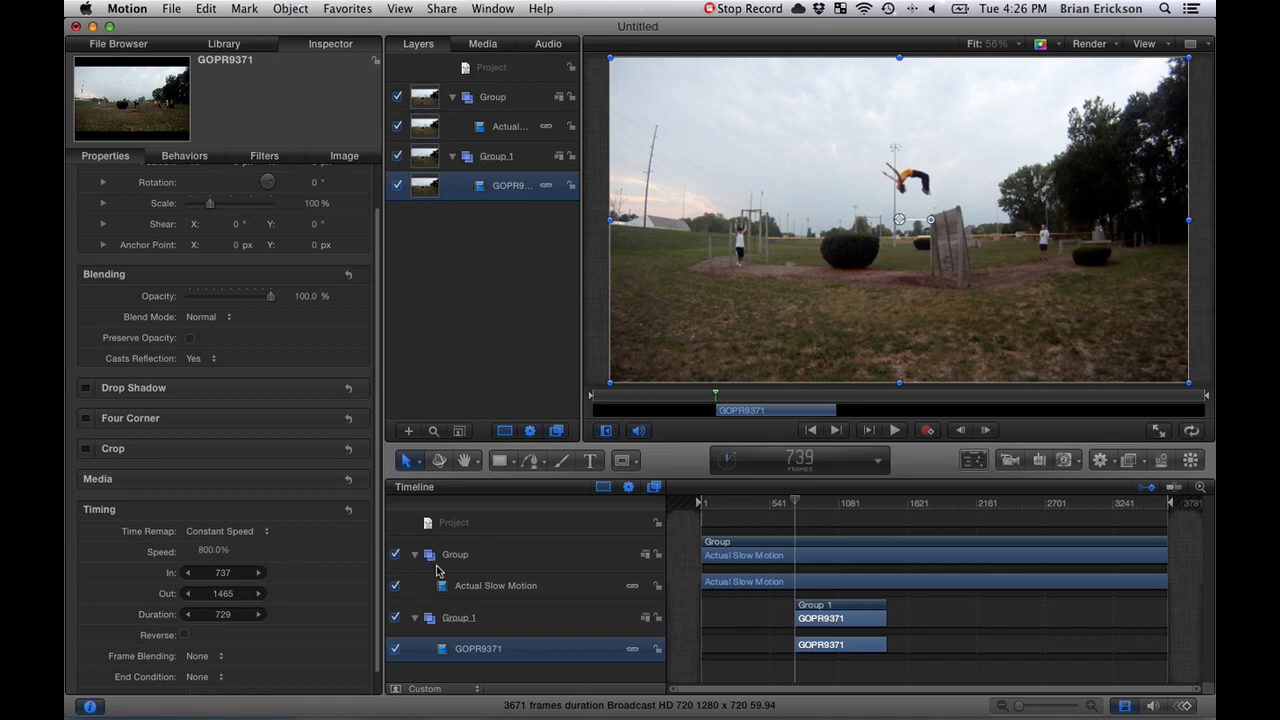
{"action": "left_click", "coordinate": [395, 554]}
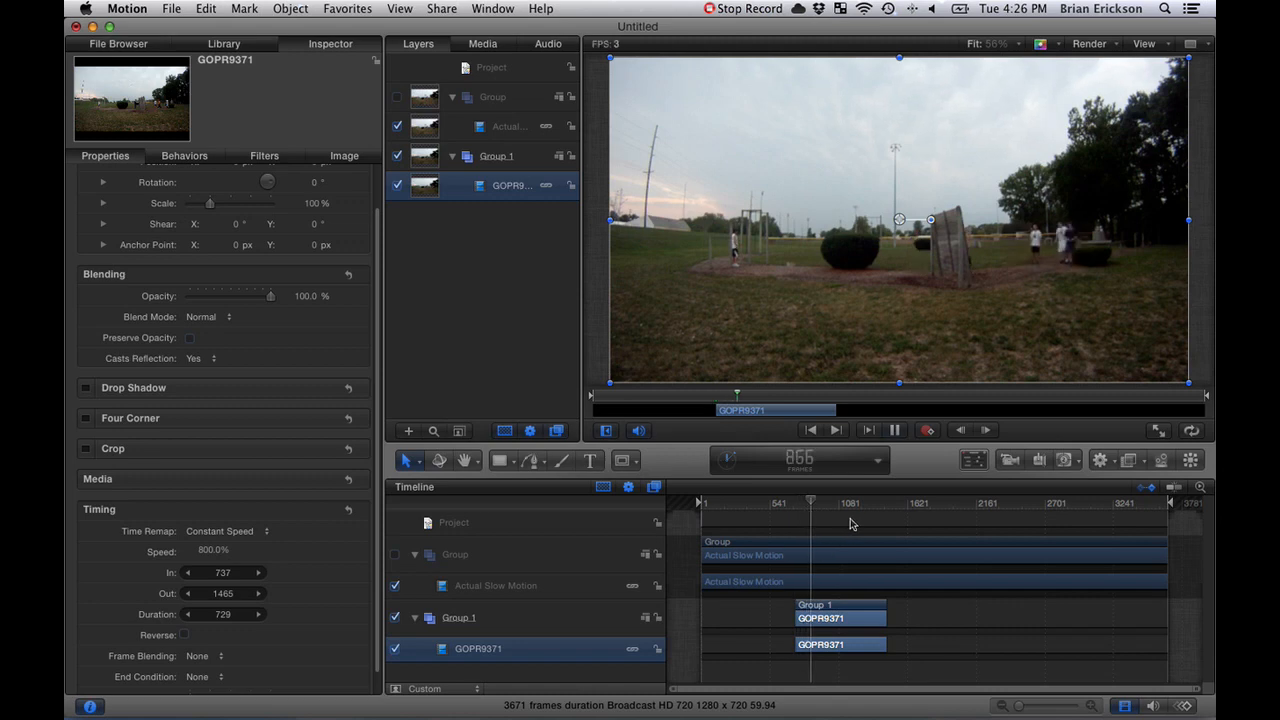
{"action": "key", "text": "space"}
{"action": "left_click_drag", "start_coordinate": [815, 505], "coordinate": [797, 503]}
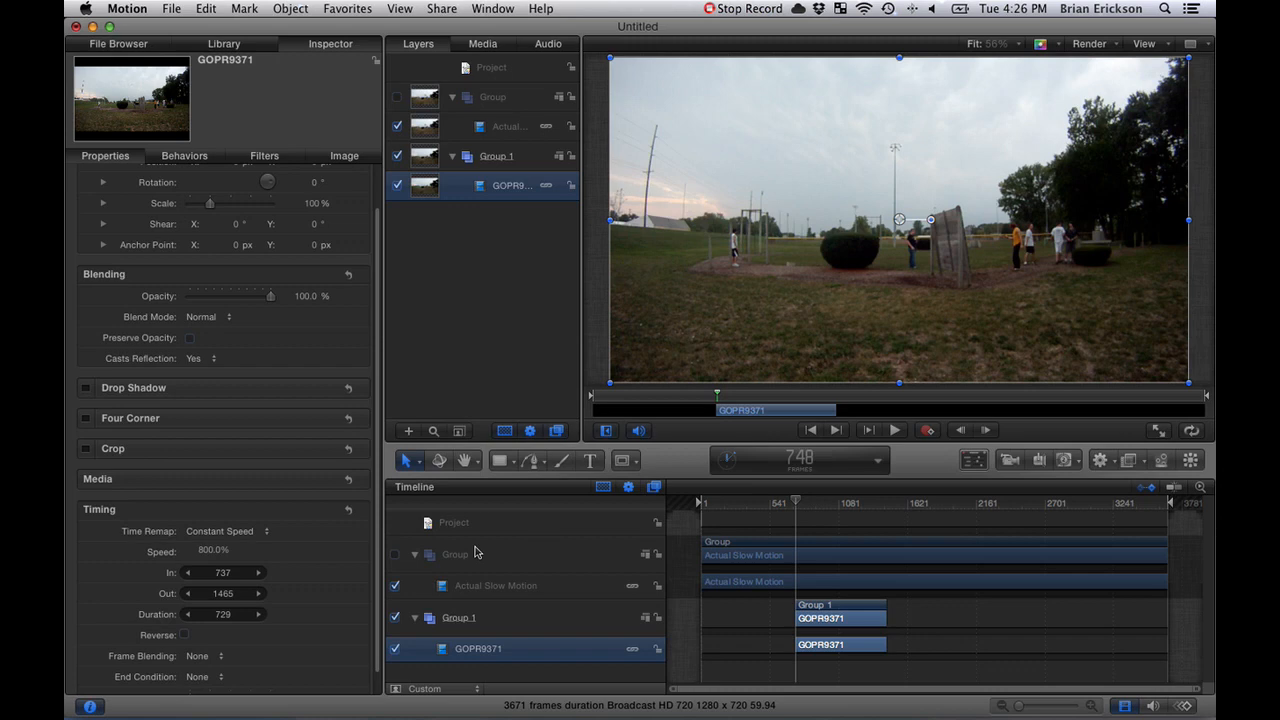
{"action": "left_click", "coordinate": [395, 554]}
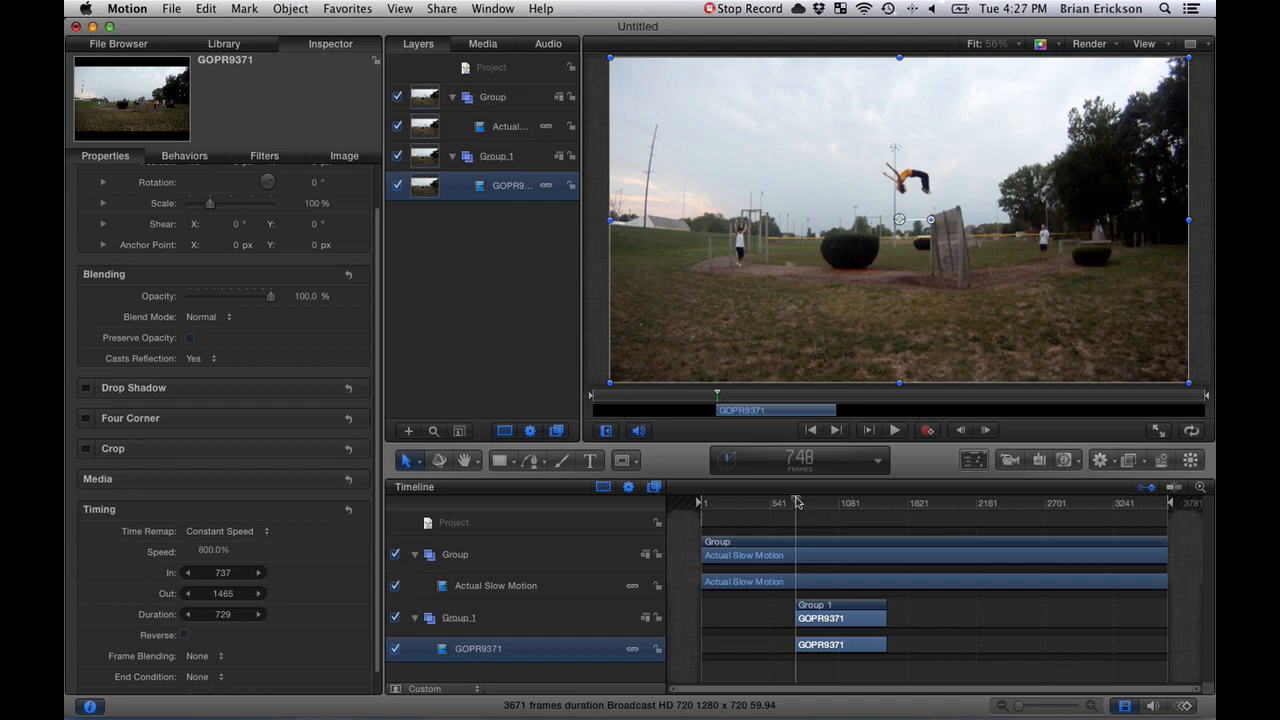
- Position the playhead on frame 754 and turn on keyframe recording with the Actual Slow Motion clip selected
{"action": "left_click_drag", "start_coordinate": [797, 501], "coordinate": [796, 501]}
{"action": "left_click_drag", "start_coordinate": [796, 501], "coordinate": [798, 503]}
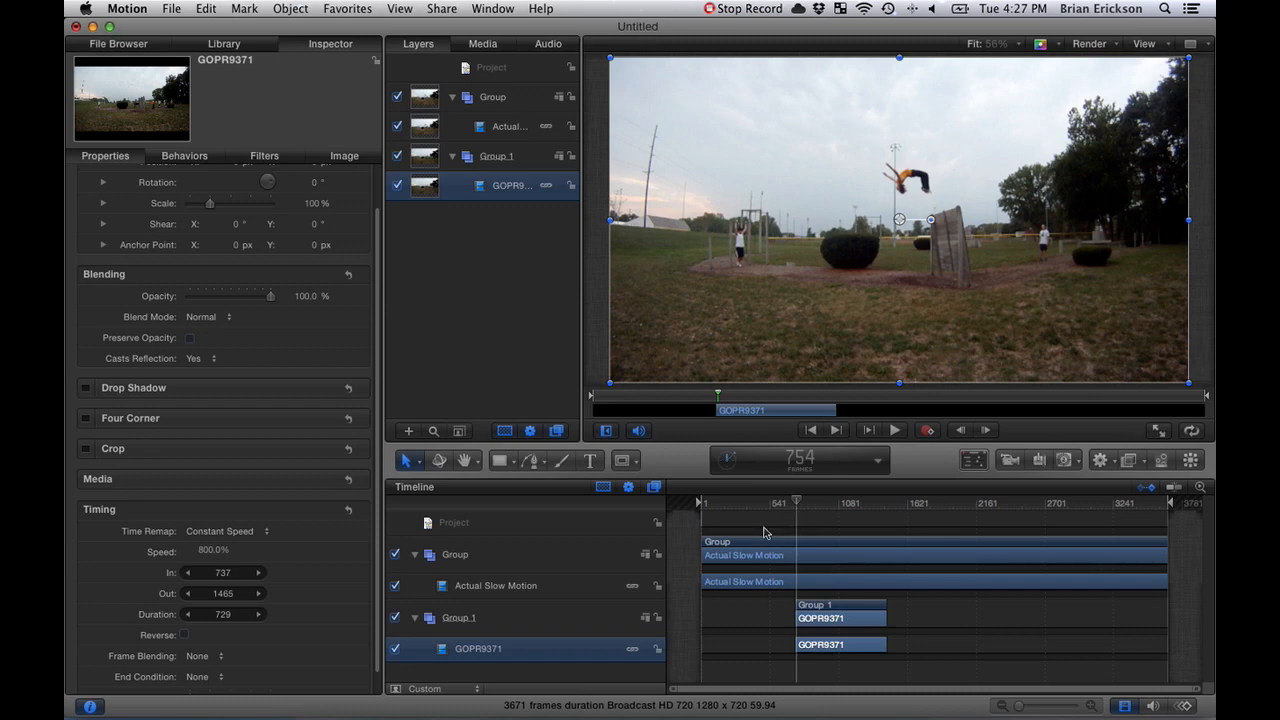
{"action": "left_click", "coordinate": [806, 557]}
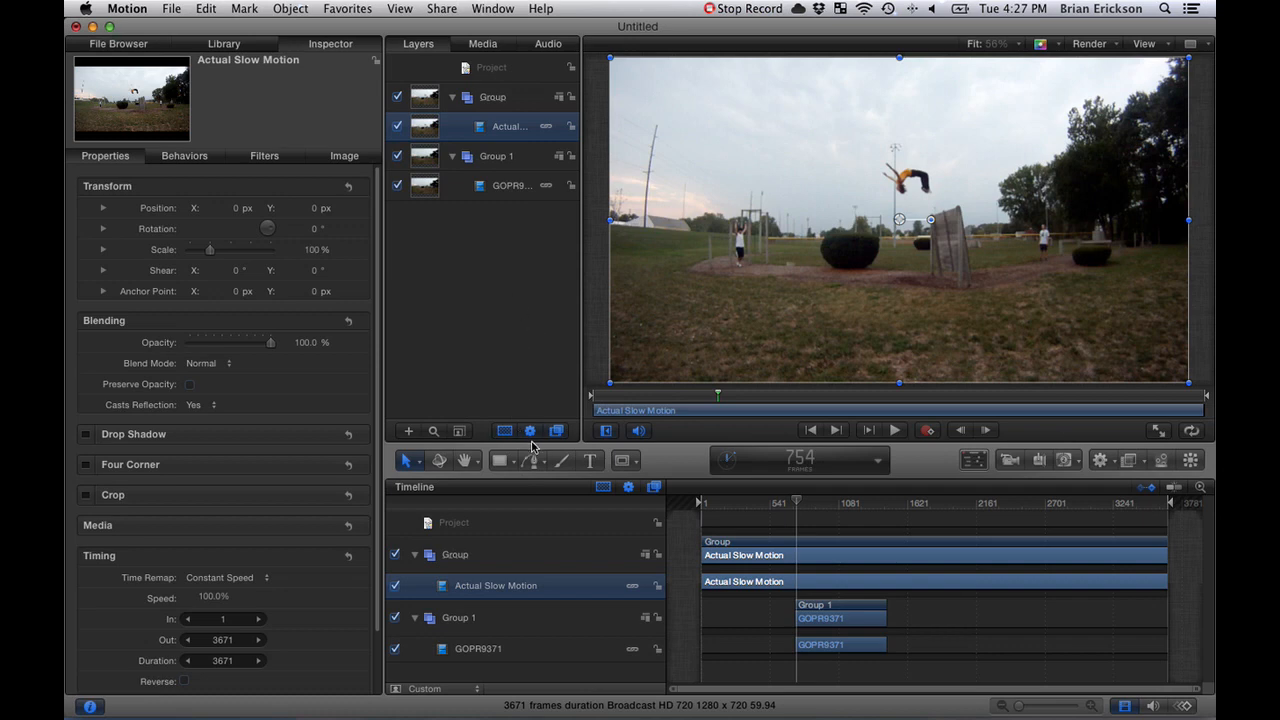
{"action": "left_click", "coordinate": [928, 431]}
- Start a Bezier mask on the Actual Slow Motion clip at frame 754, tracing from the jumper's head along the underside of the torso to the bent knees
{"action": "left_click", "coordinate": [536, 464]}
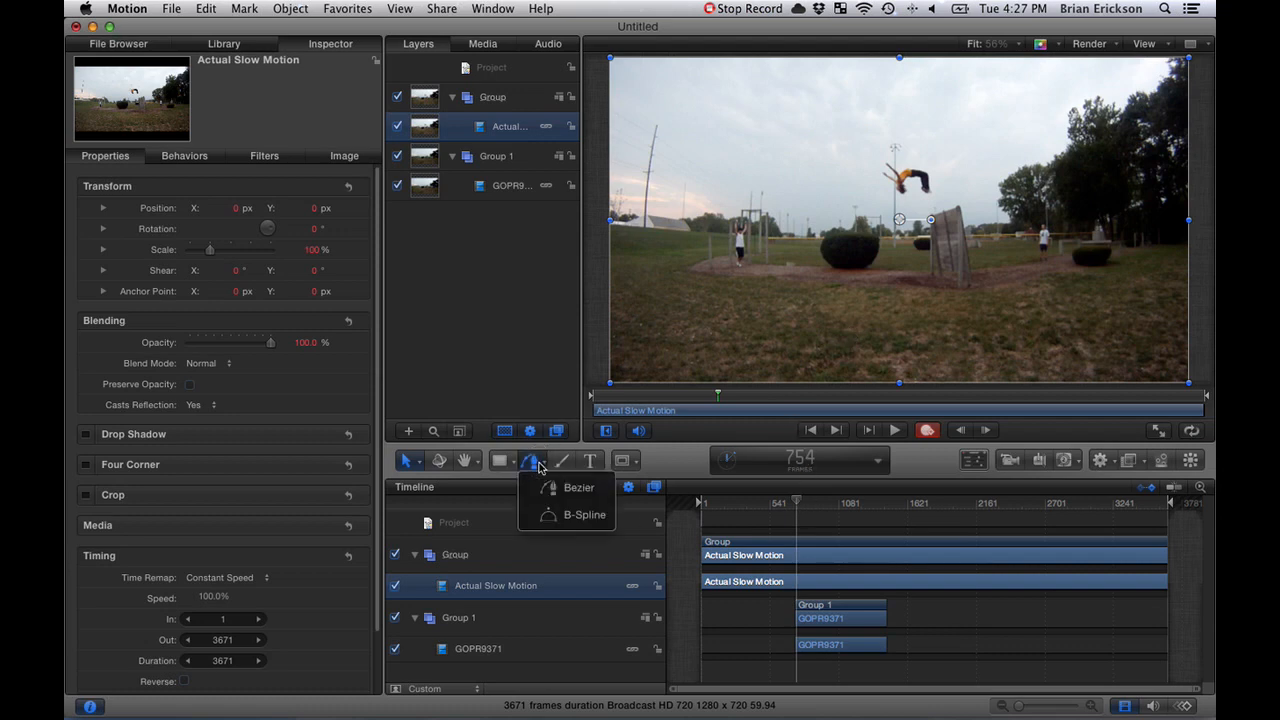
{"action": "left_click", "coordinate": [622, 460]}
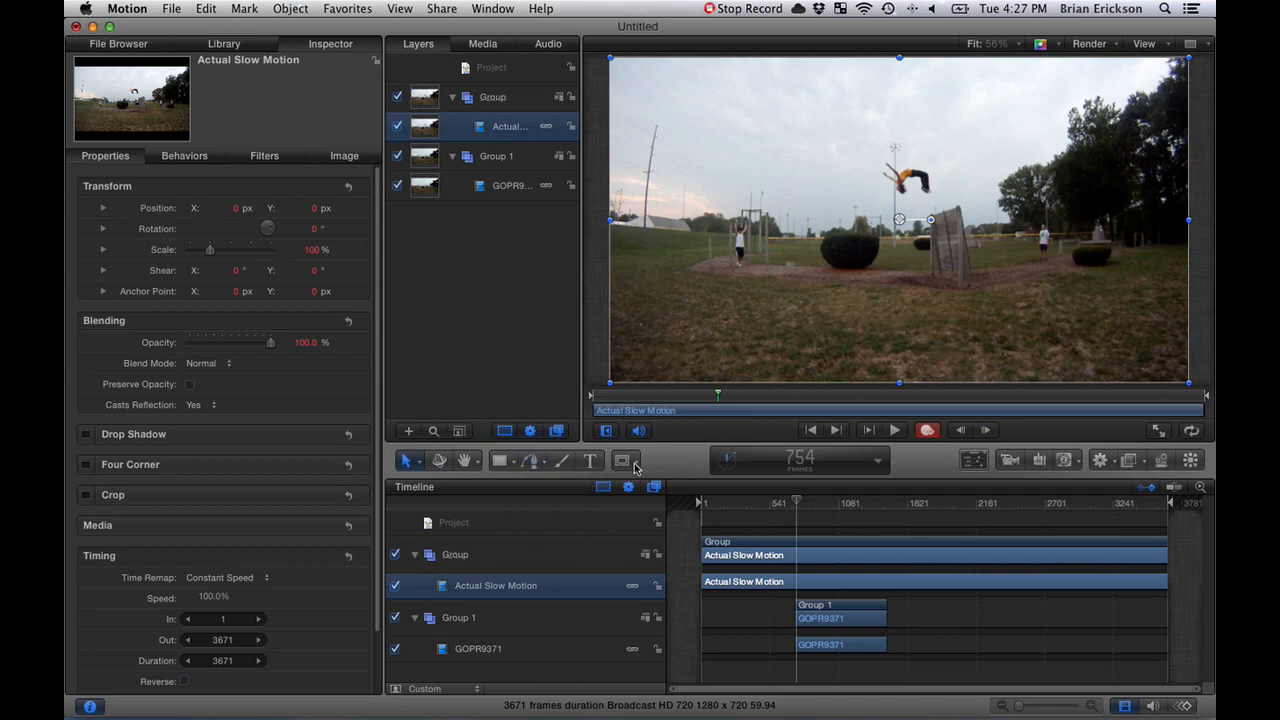
{"action": "left_click", "coordinate": [622, 460]}
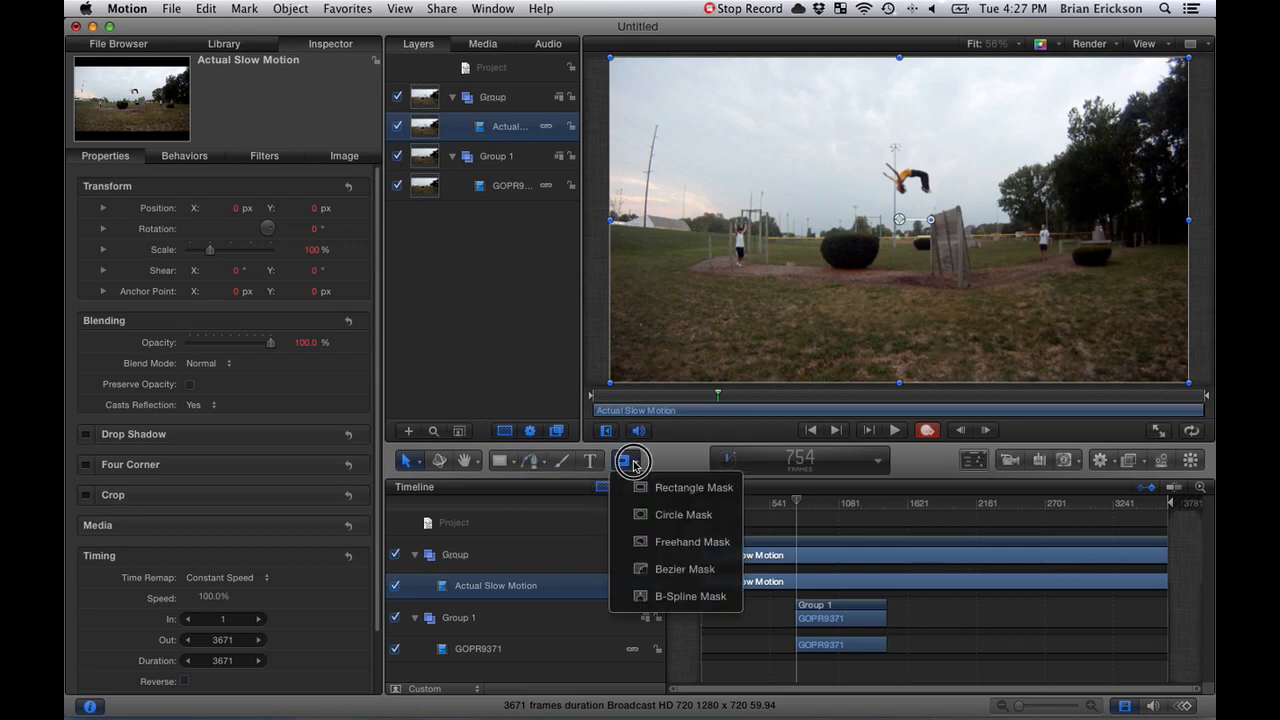
{"action": "left_click", "coordinate": [684, 569]}
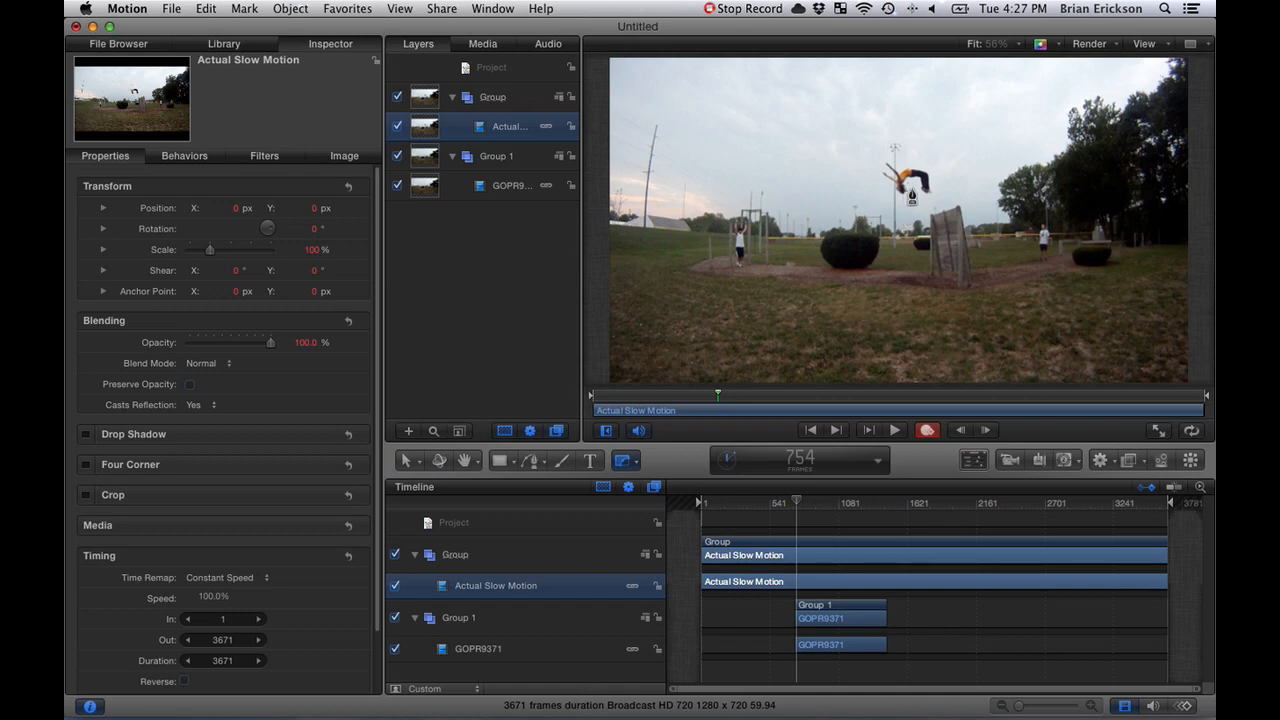
{"action": "key", "text": "z"}
{"action": "left_click", "coordinate": [912, 191]}
{"action": "left_click", "coordinate": [913, 186]}
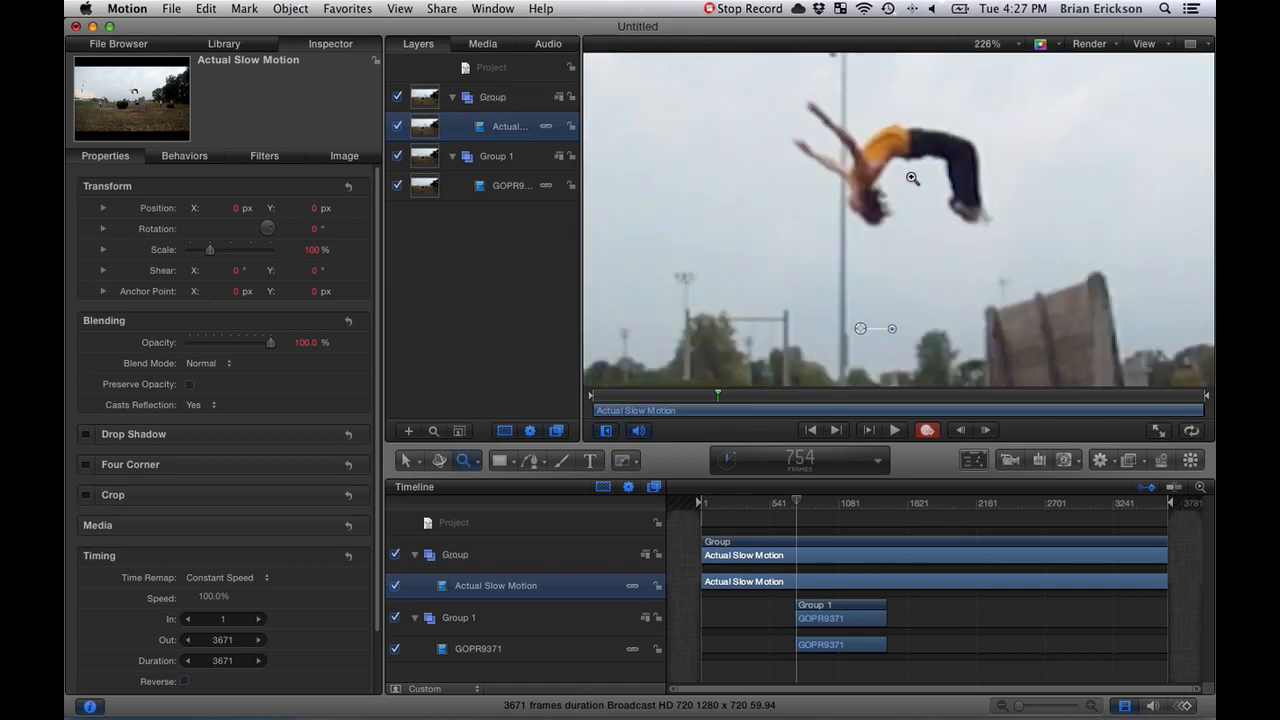
{"action": "left_click", "coordinate": [909, 178]}
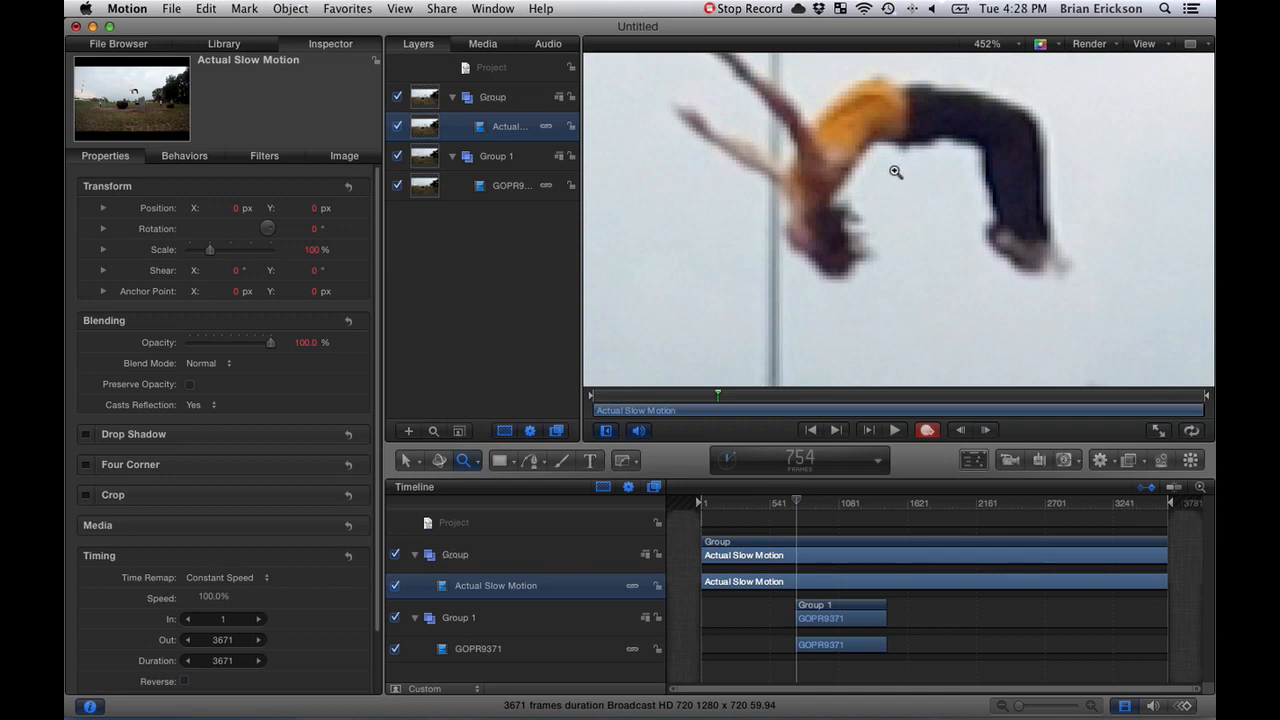
{"action": "left_click", "coordinate": [618, 459]}
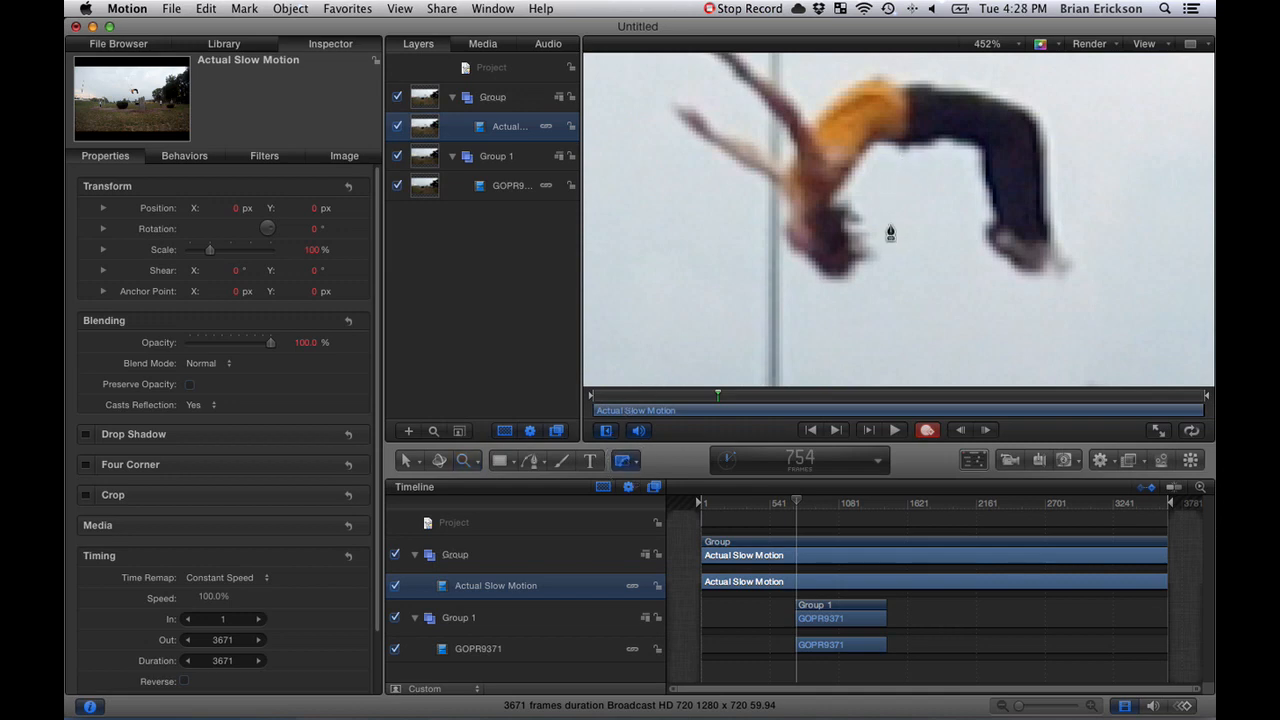
{"action": "scroll", "coordinate": [884, 194], "scroll_direction": "up", "scroll_amount": 3}
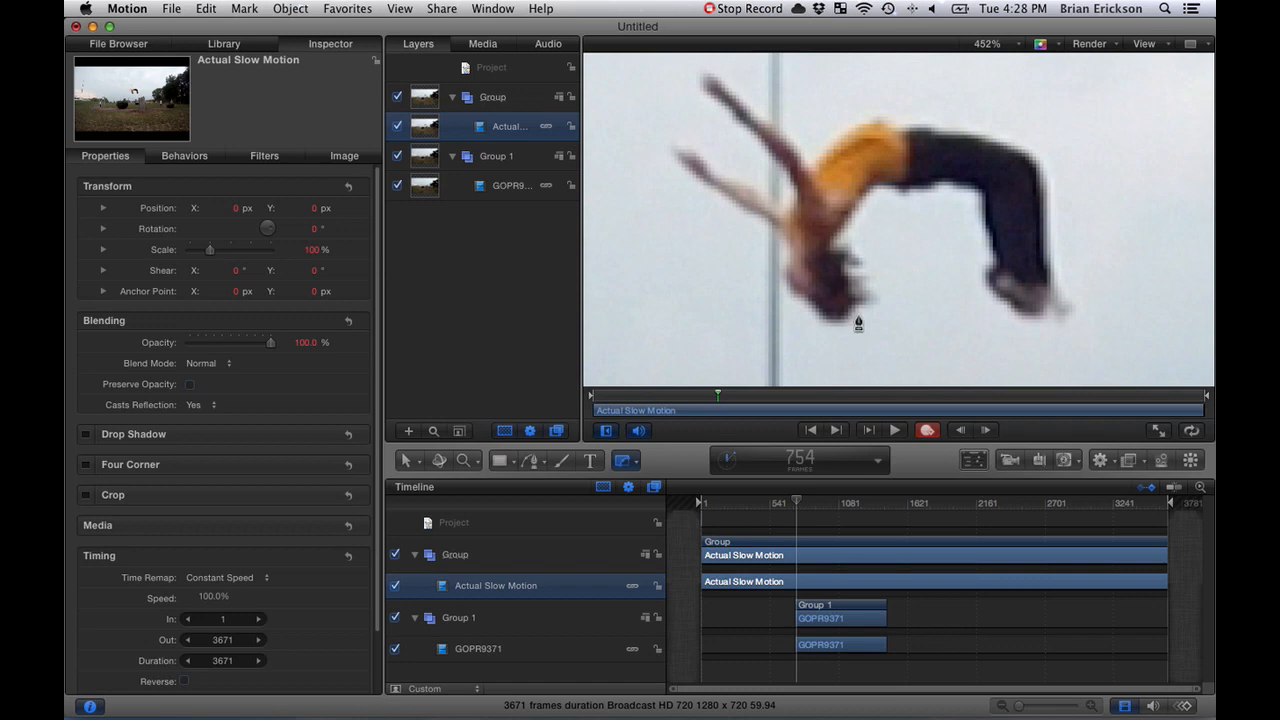
{"action": "left_click_drag", "start_coordinate": [858, 314], "coordinate": [878, 301]}
{"action": "left_click", "coordinate": [868, 266]}
{"action": "left_click", "coordinate": [845, 240]}
{"action": "left_click", "coordinate": [874, 188]}
{"action": "left_click", "coordinate": [903, 194]}
{"action": "left_click", "coordinate": [936, 186]}
{"action": "left_click", "coordinate": [955, 186]}
{"action": "left_click", "coordinate": [972, 189]}
{"action": "left_click", "coordinate": [983, 198]}
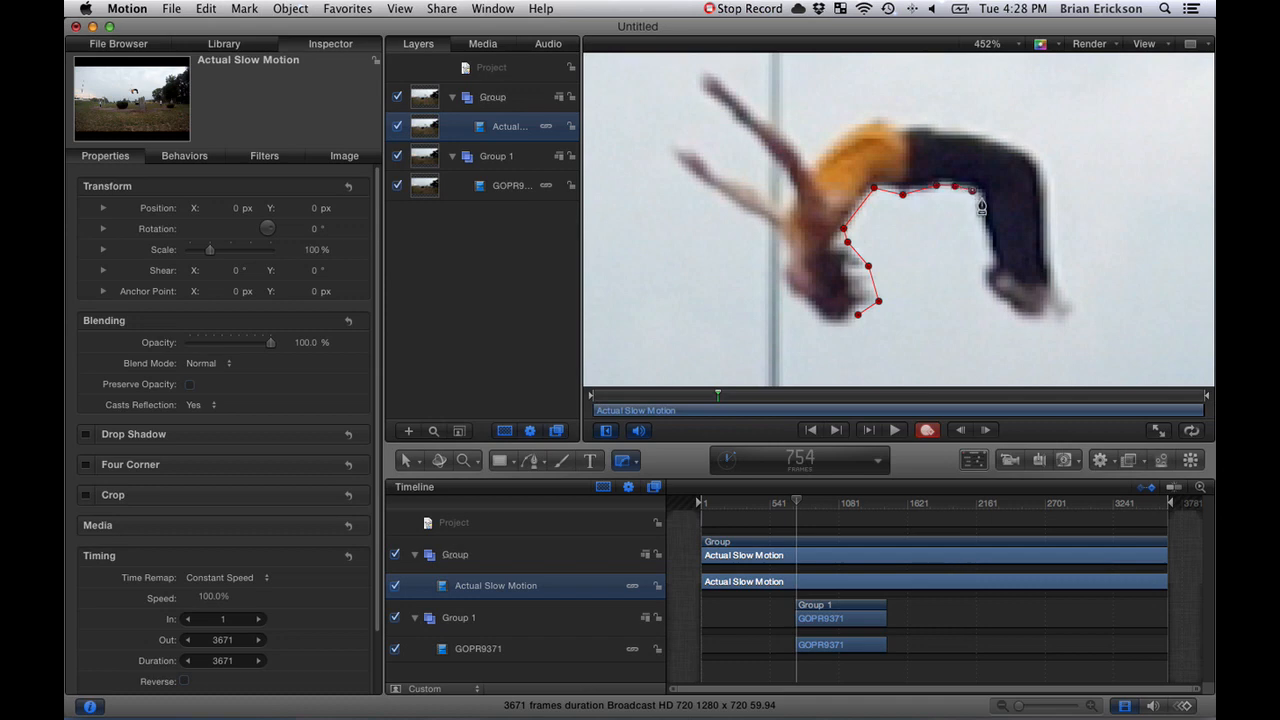
- Continue the Bezier mask outline down the inner edge of the lower legs and around the jumper's feet
{"action": "left_click", "coordinate": [984, 225]}
{"action": "left_click", "coordinate": [991, 254]}
{"action": "left_click", "coordinate": [996, 265]}
{"action": "left_click", "coordinate": [984, 275]}
{"action": "left_click", "coordinate": [990, 287]}
{"action": "left_click", "coordinate": [1004, 301]}
{"action": "left_click", "coordinate": [1016, 309]}
{"action": "left_click", "coordinate": [1028, 316]}
{"action": "left_click", "coordinate": [1040, 319]}
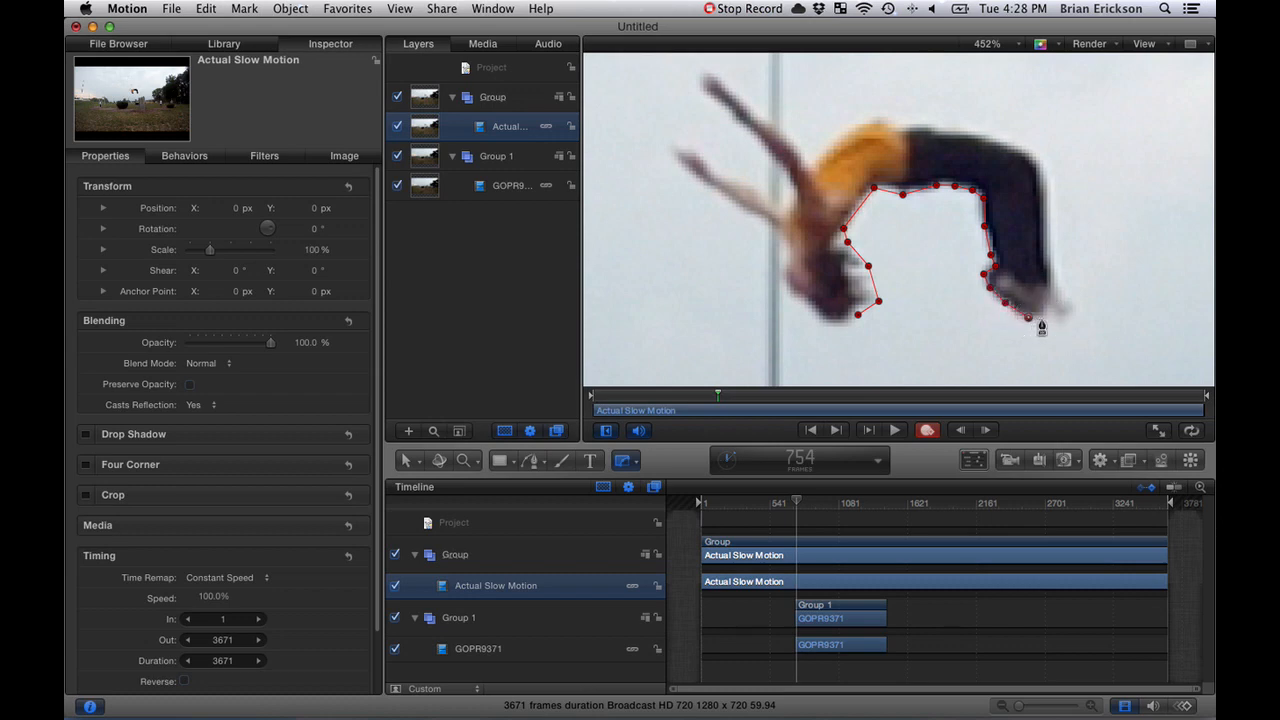
{"action": "left_click", "coordinate": [1050, 315]}
{"action": "left_click", "coordinate": [1069, 319]}
{"action": "left_click", "coordinate": [1075, 305]}
{"action": "left_click", "coordinate": [1055, 294]}
- Extend the mask outline up the outer edge of the legs and along the top of the body to the jumper's shoulder
{"action": "left_click", "coordinate": [1054, 270]}
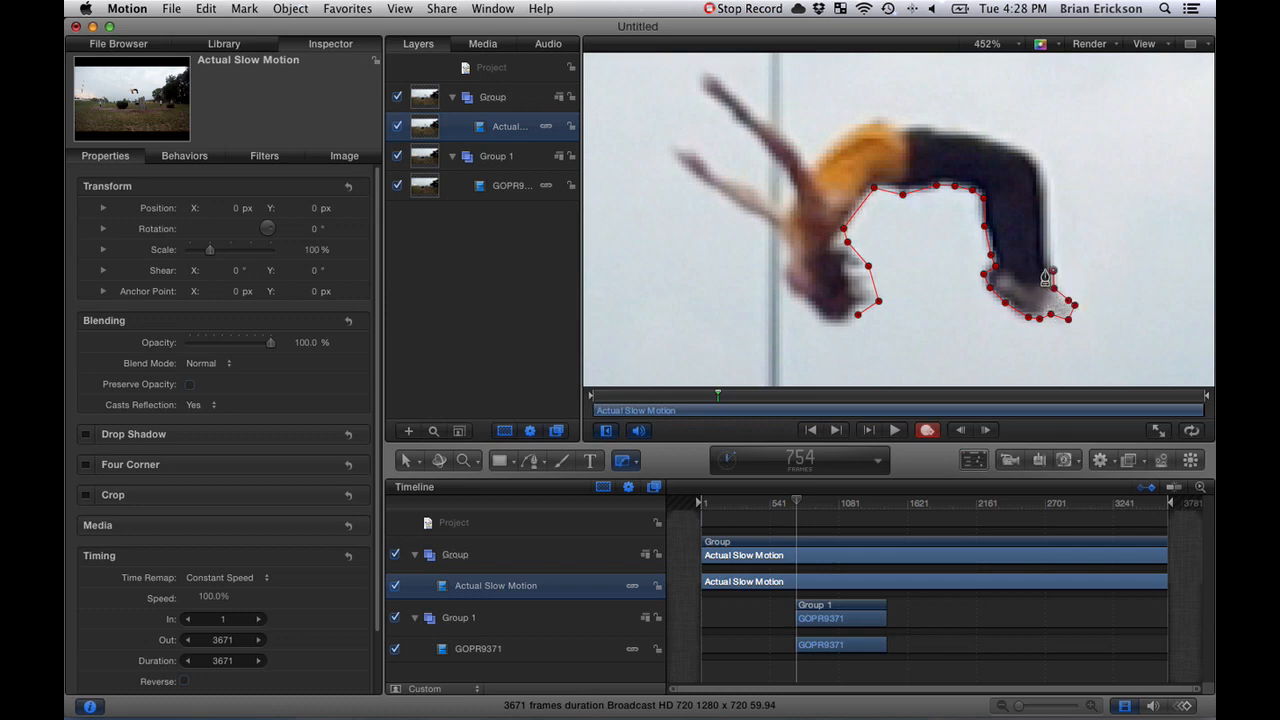
{"action": "left_click", "coordinate": [1041, 163]}
{"action": "left_click", "coordinate": [1015, 146]}
{"action": "left_click", "coordinate": [977, 133]}
{"action": "left_click", "coordinate": [945, 130]}
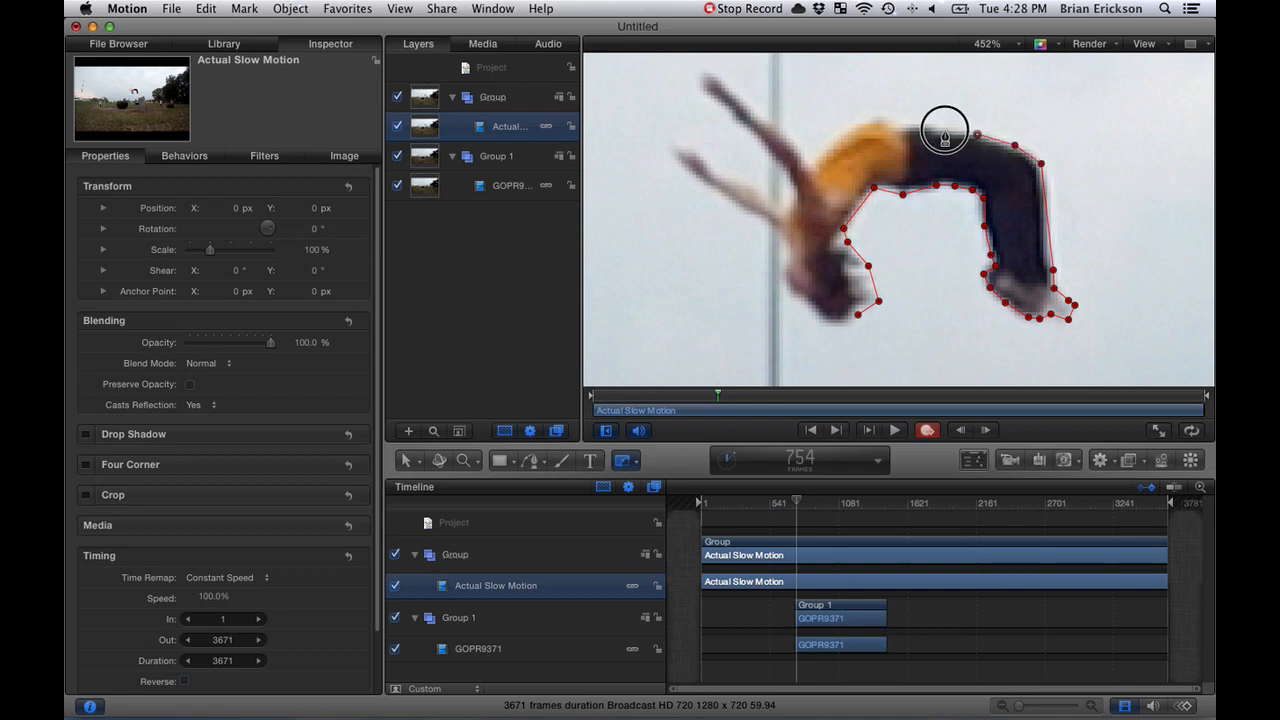
{"action": "left_click", "coordinate": [897, 122]}
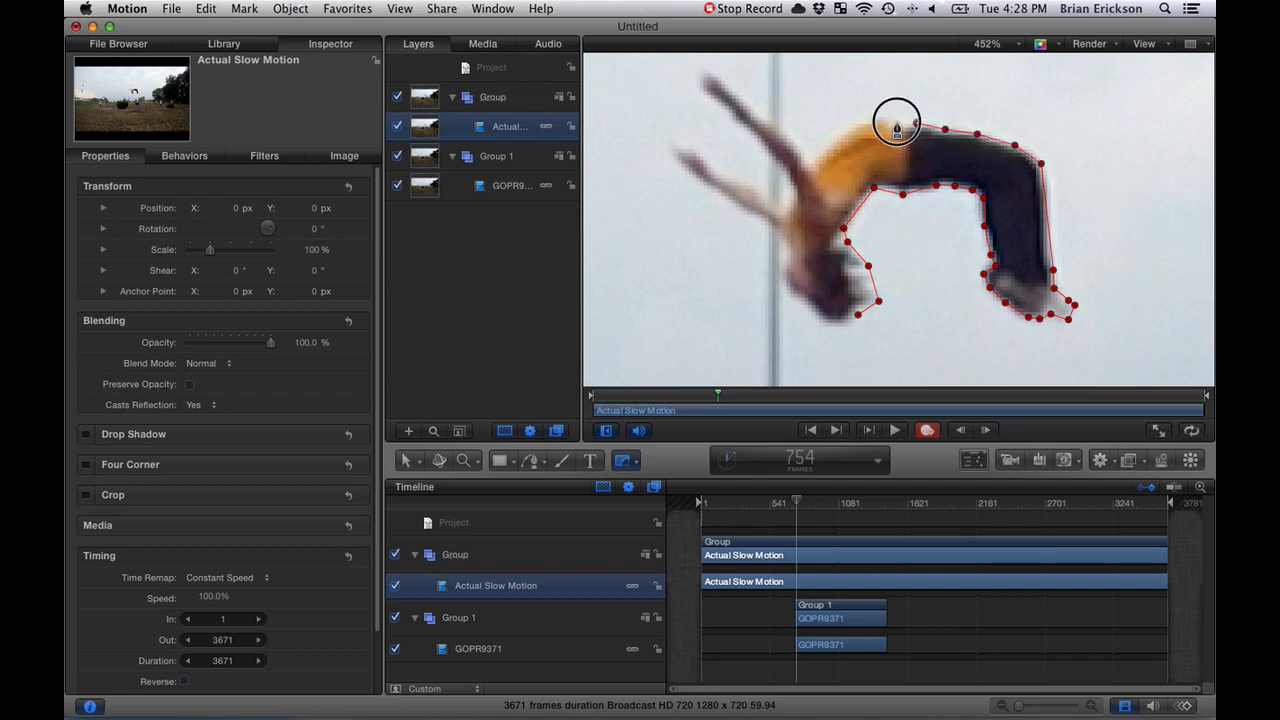
{"action": "left_click", "coordinate": [864, 121]}
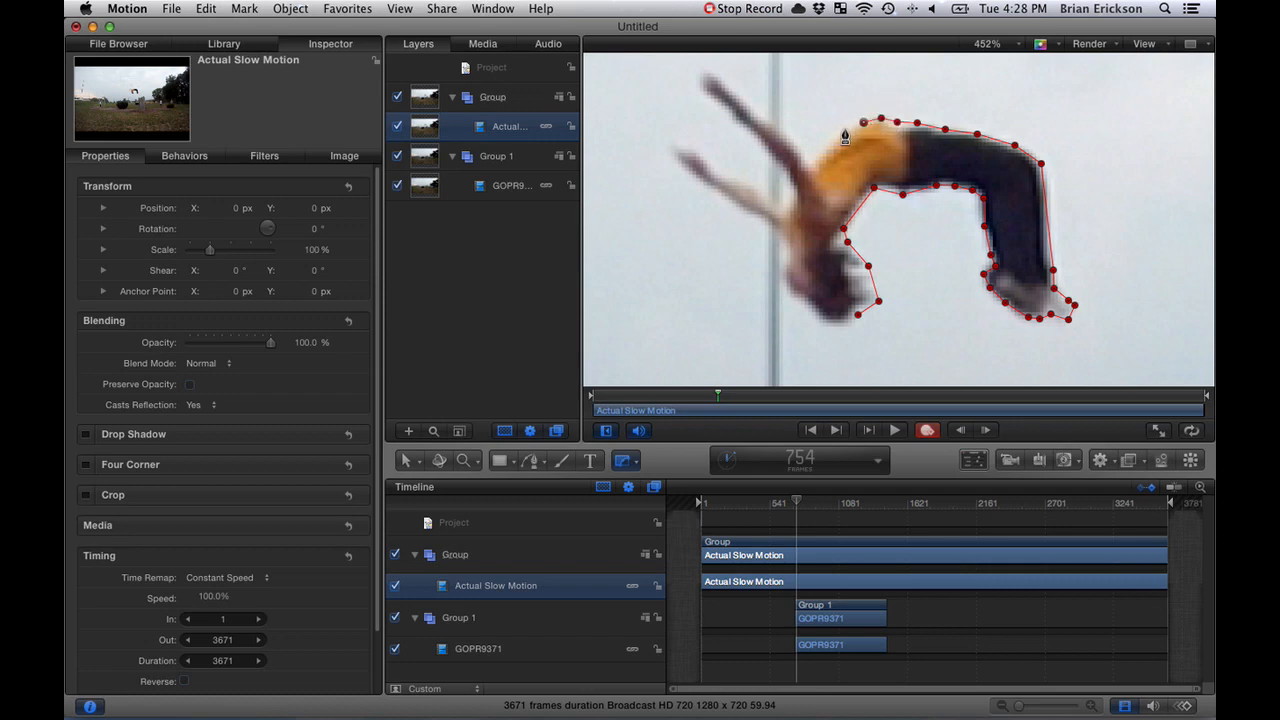
{"action": "left_click", "coordinate": [838, 135]}
{"action": "left_click", "coordinate": [820, 155]}
{"action": "left_click", "coordinate": [795, 146]}
{"action": "left_click", "coordinate": [780, 132]}
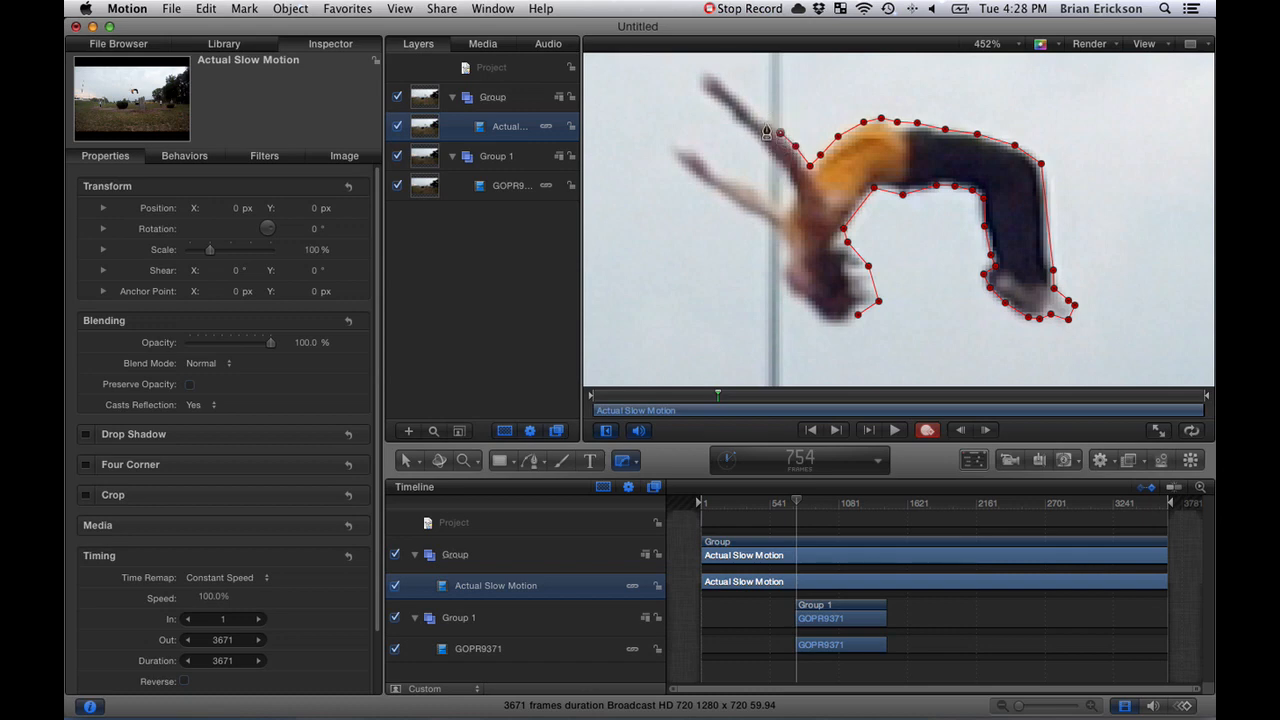
- Trace the mask outline out and back around the jumper's upper outstretched arm
{"action": "left_click", "coordinate": [766, 119]}
{"action": "left_click", "coordinate": [738, 96]}
{"action": "left_click", "coordinate": [727, 81]}
{"action": "left_click", "coordinate": [704, 70]}
{"action": "left_click", "coordinate": [707, 97]}
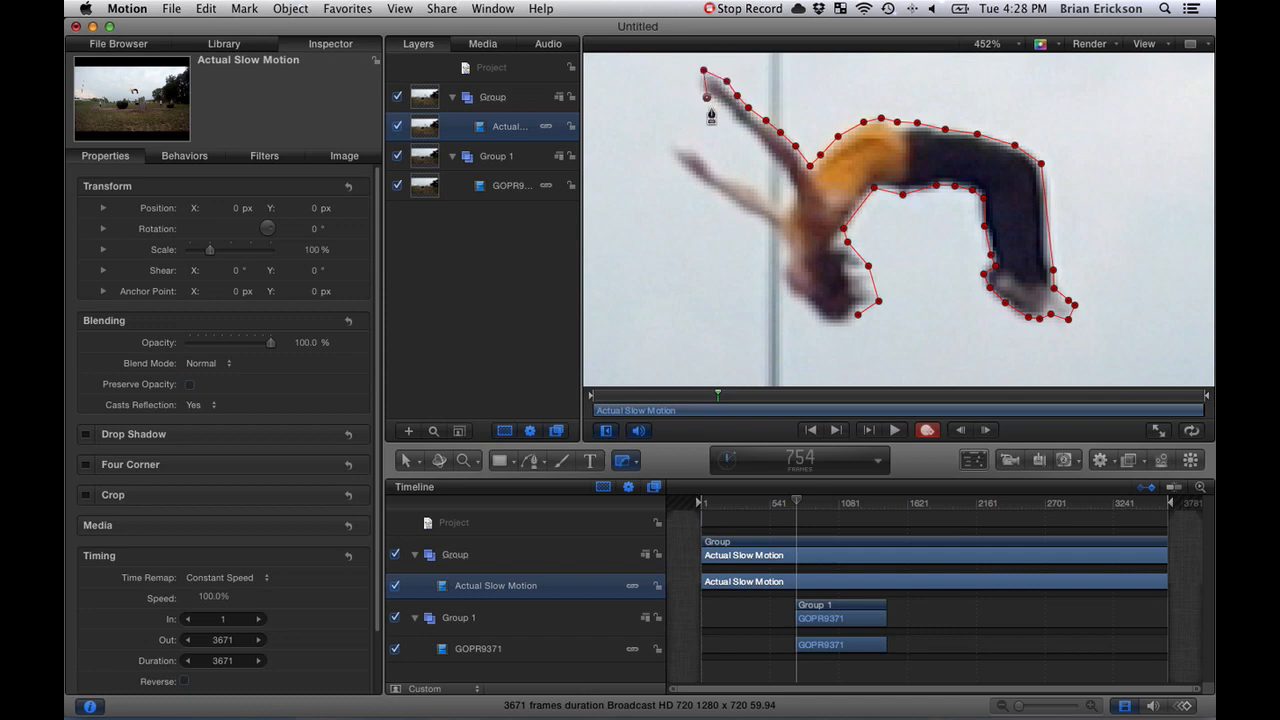
{"action": "left_click", "coordinate": [743, 127]}
{"action": "left_click", "coordinate": [779, 172]}
- Trace the mask outline around the jumper's lower outstretched arm back to the neck
{"action": "left_click", "coordinate": [760, 196]}
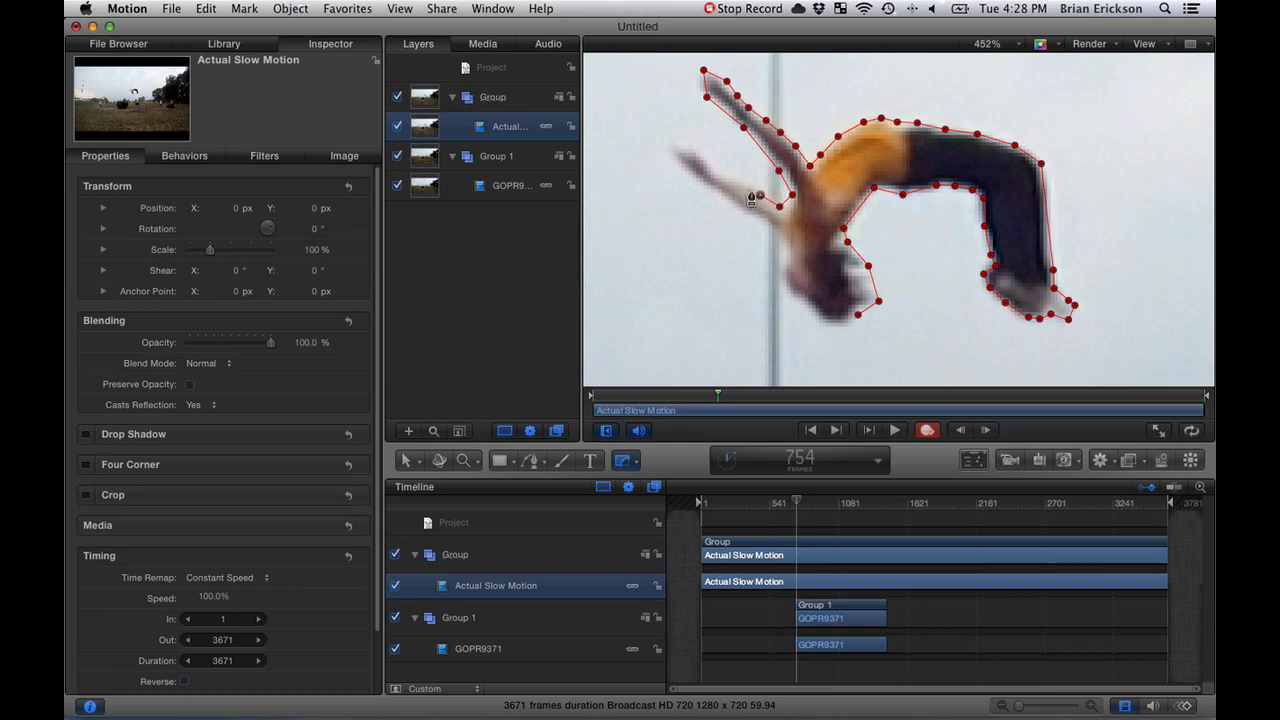
{"action": "left_click", "coordinate": [724, 175]}
{"action": "left_click", "coordinate": [692, 147]}
{"action": "left_click", "coordinate": [669, 146]}
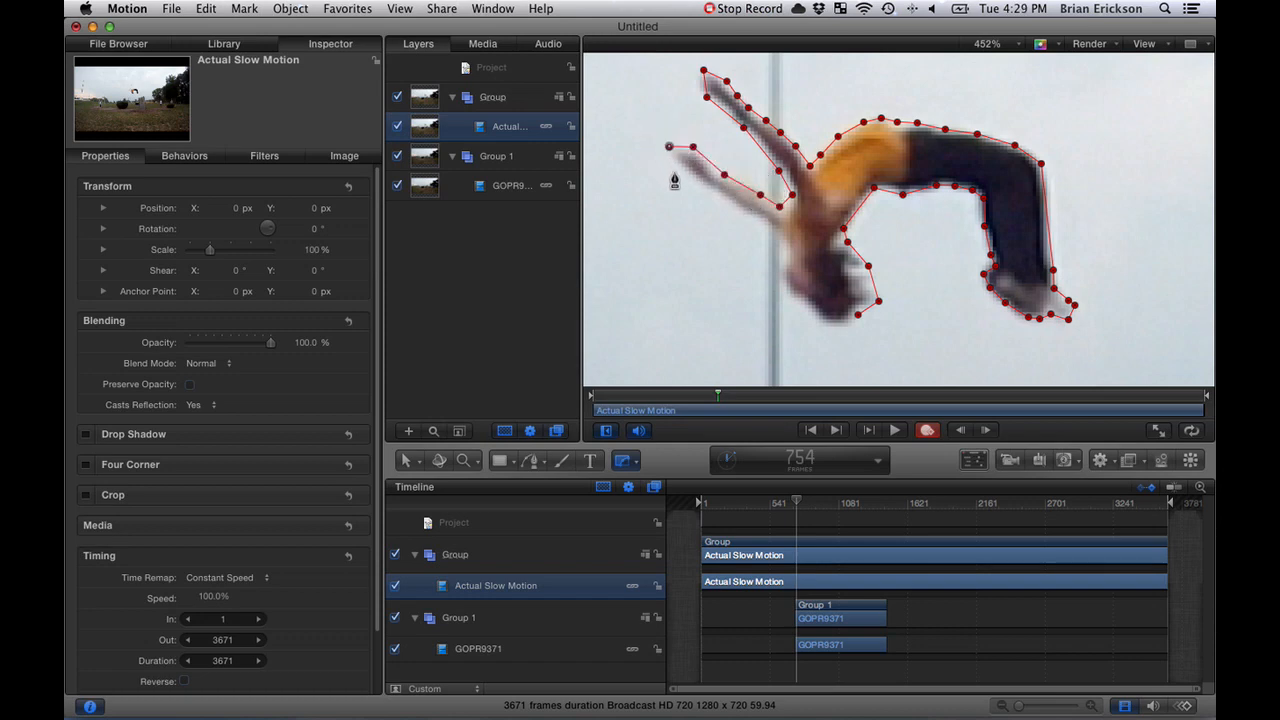
{"action": "left_click", "coordinate": [685, 180]}
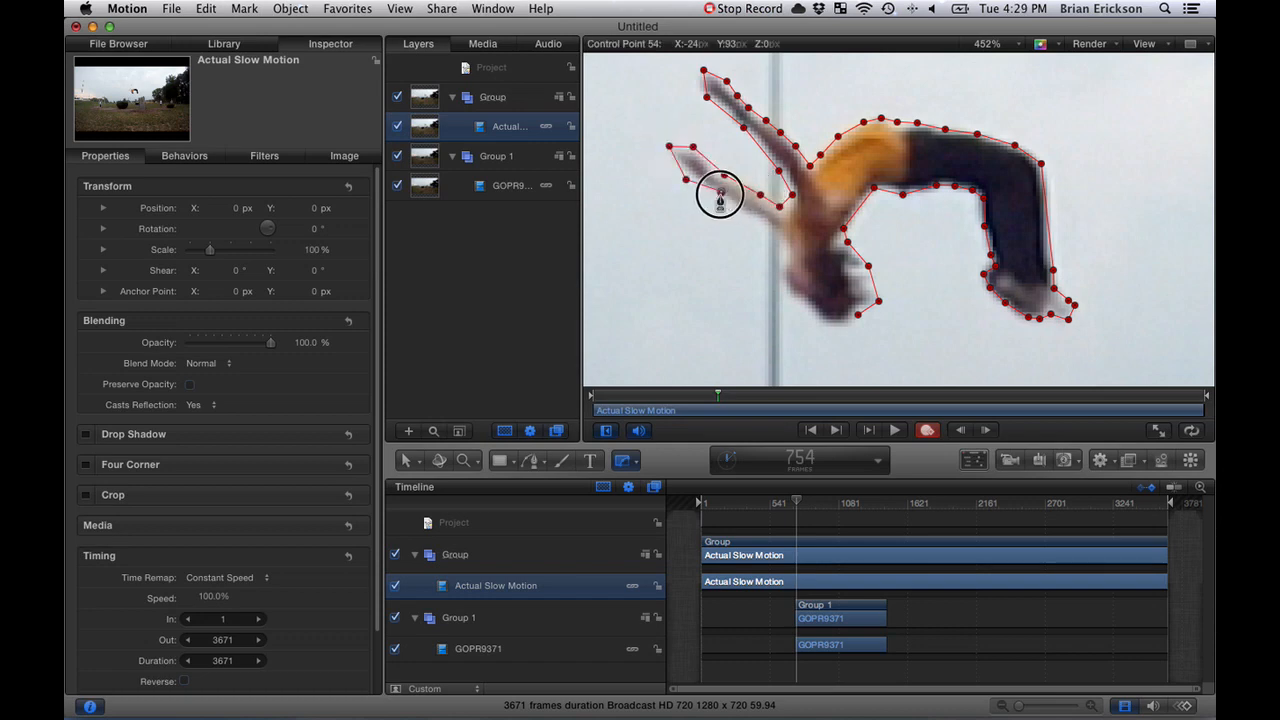
{"action": "left_click", "coordinate": [768, 226]}
{"action": "left_click", "coordinate": [777, 238]}
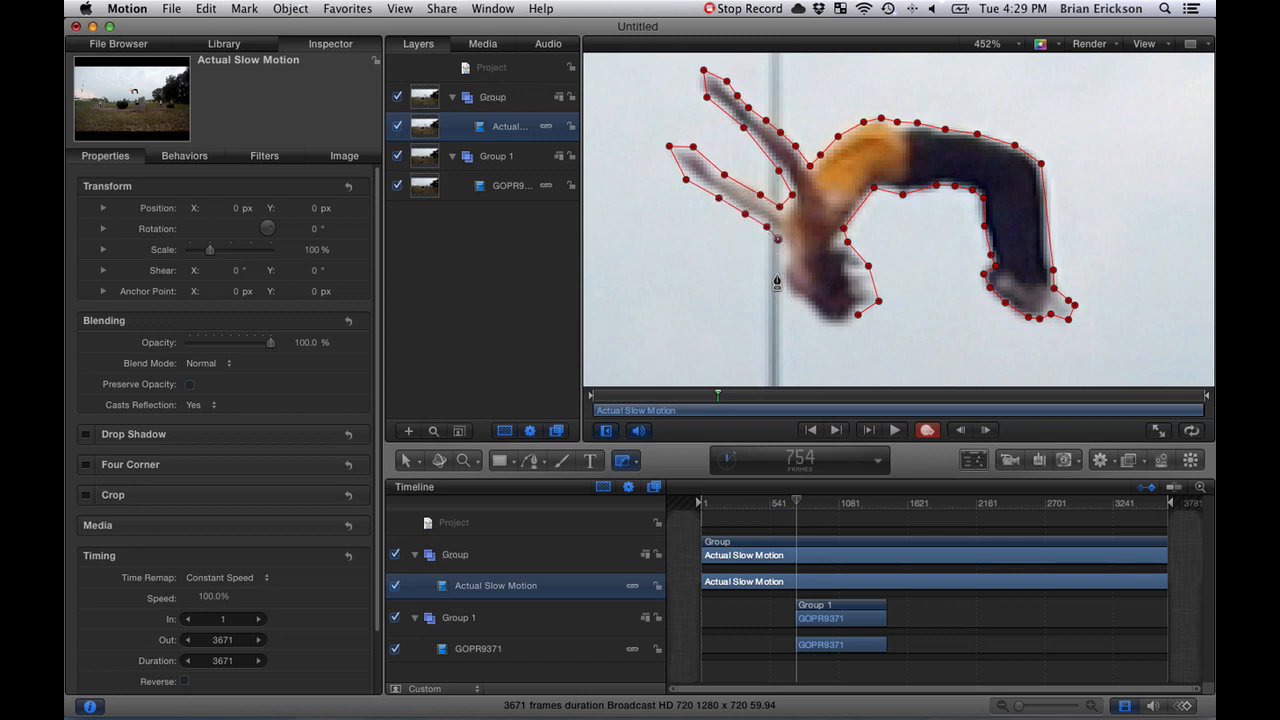
- Outline the jumper's face and the top of the head, closing the Bezier mask at its starting point
{"action": "left_click", "coordinate": [778, 259]}
{"action": "left_click", "coordinate": [778, 287]}
{"action": "left_click", "coordinate": [789, 305]}
{"action": "left_click", "coordinate": [816, 315]}
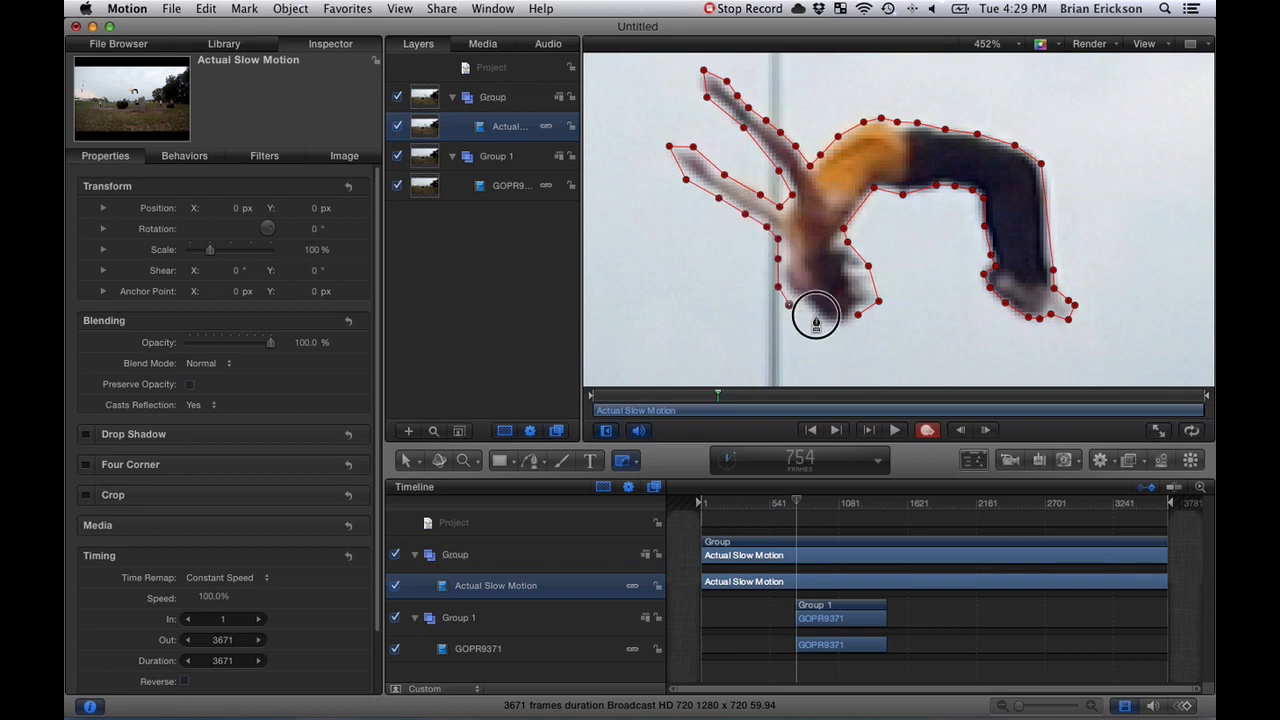
{"action": "left_click", "coordinate": [857, 318]}
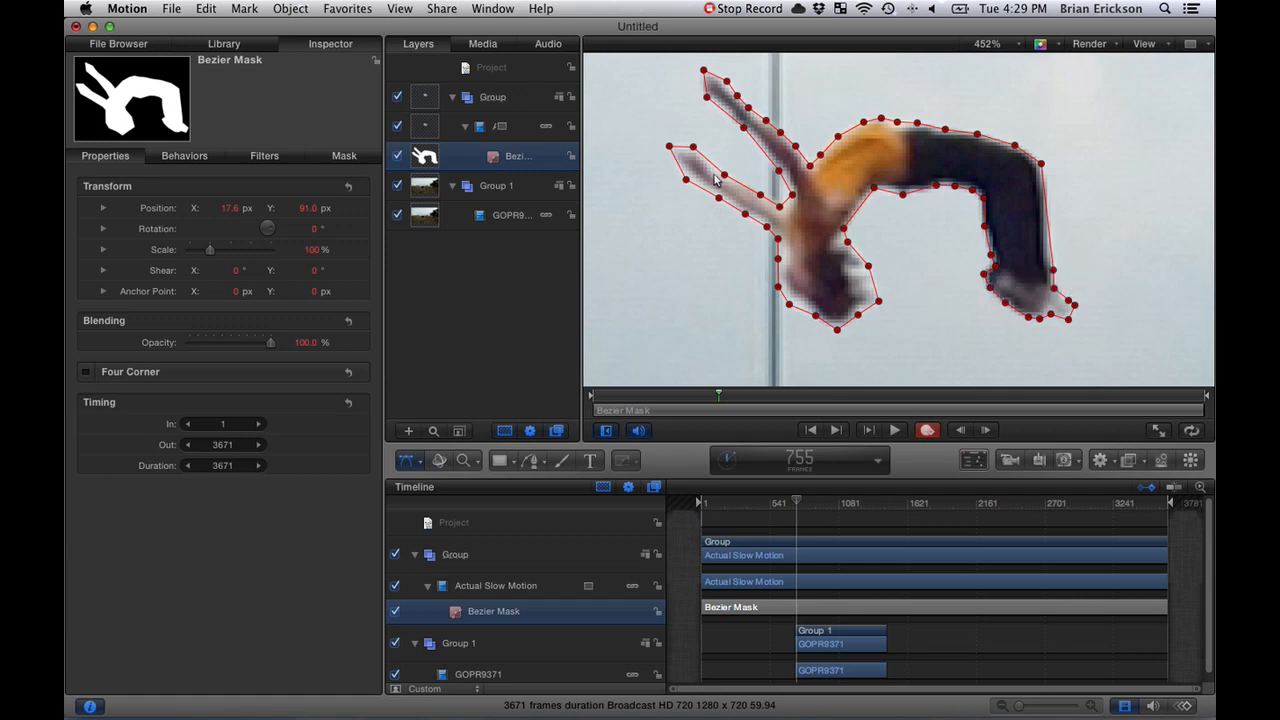
- Examine the masked jumper over the background clip in the full frame and close up
{"action": "key", "text": "shift+z"}
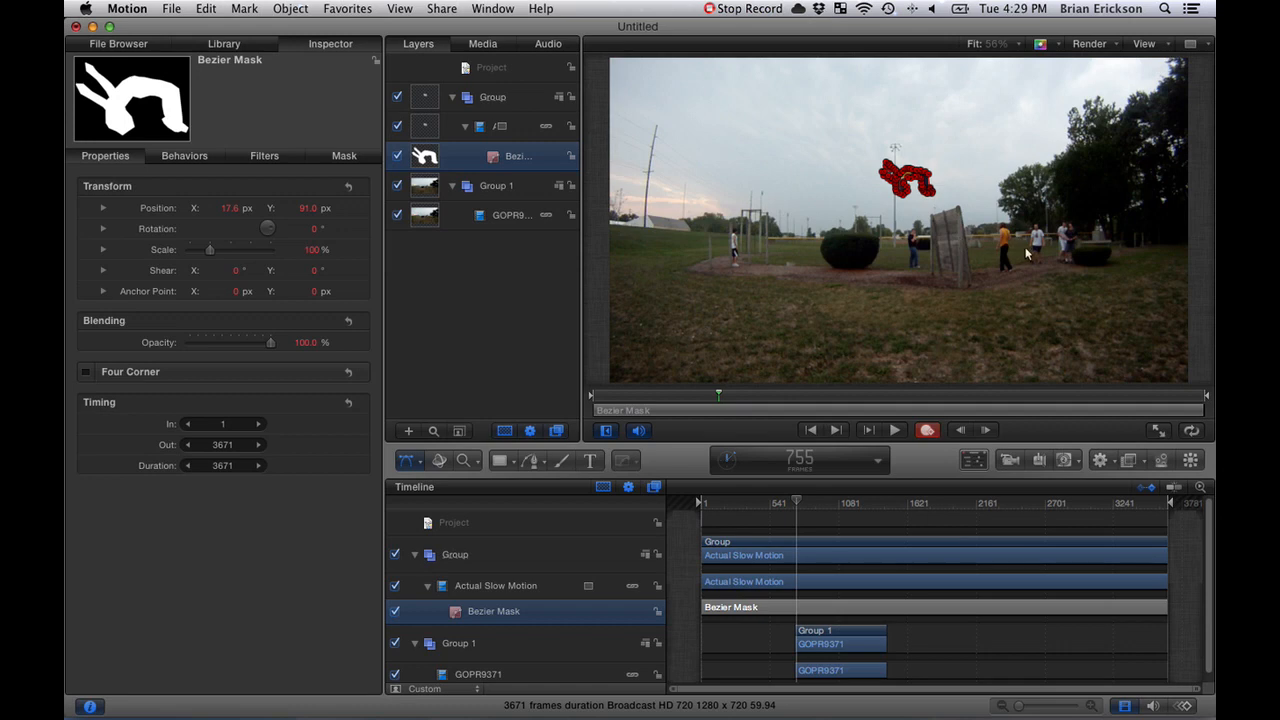
{"action": "key", "text": "shift+z"}
{"action": "key", "text": "z"}
{"action": "left_click", "coordinate": [910, 180]}
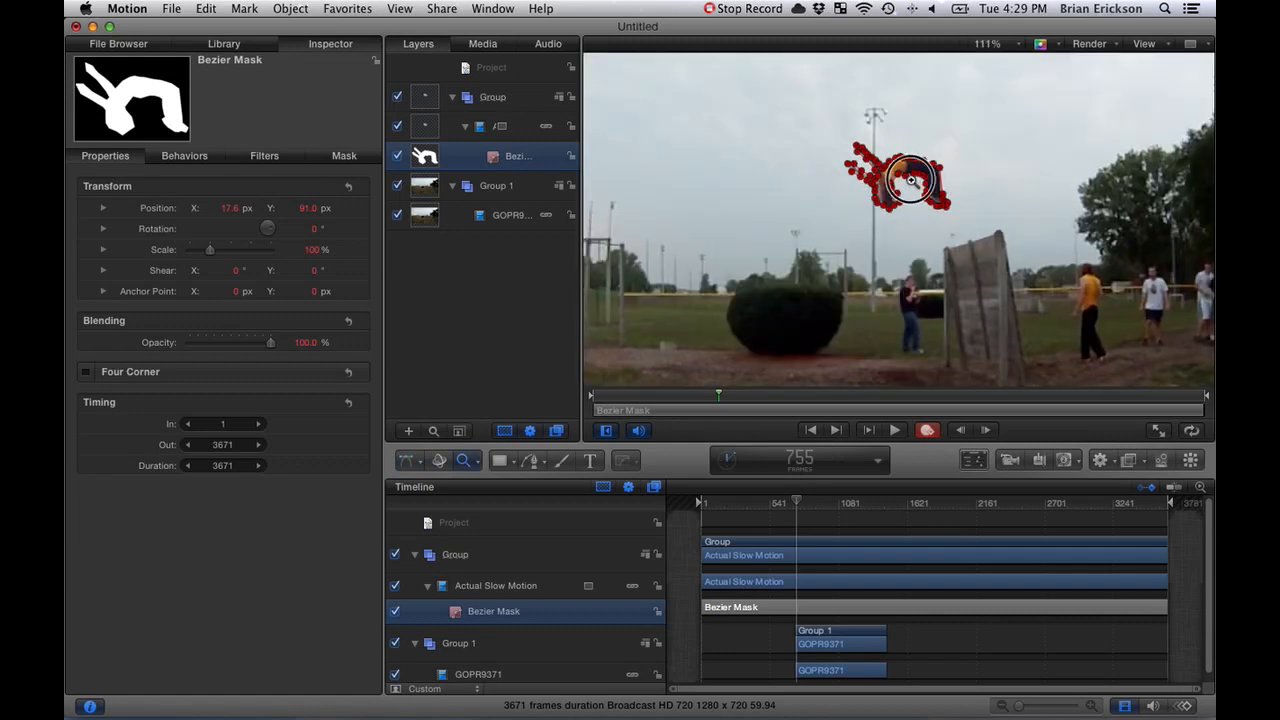
{"action": "left_click", "coordinate": [910, 183]}
{"action": "left_click", "coordinate": [908, 195]}
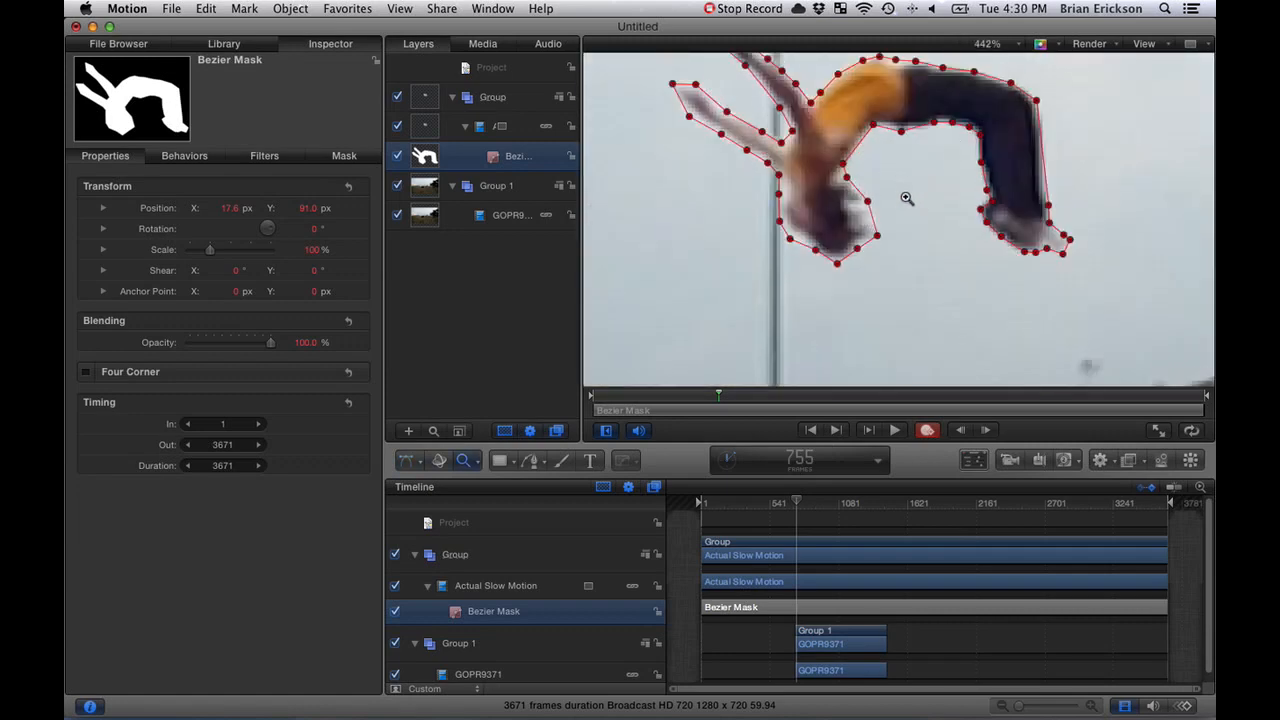
{"action": "scroll", "coordinate": [906, 198], "scroll_direction": "down", "scroll_amount": 2}
{"action": "scroll", "coordinate": [907, 199], "scroll_direction": "up", "scroll_amount": 4}
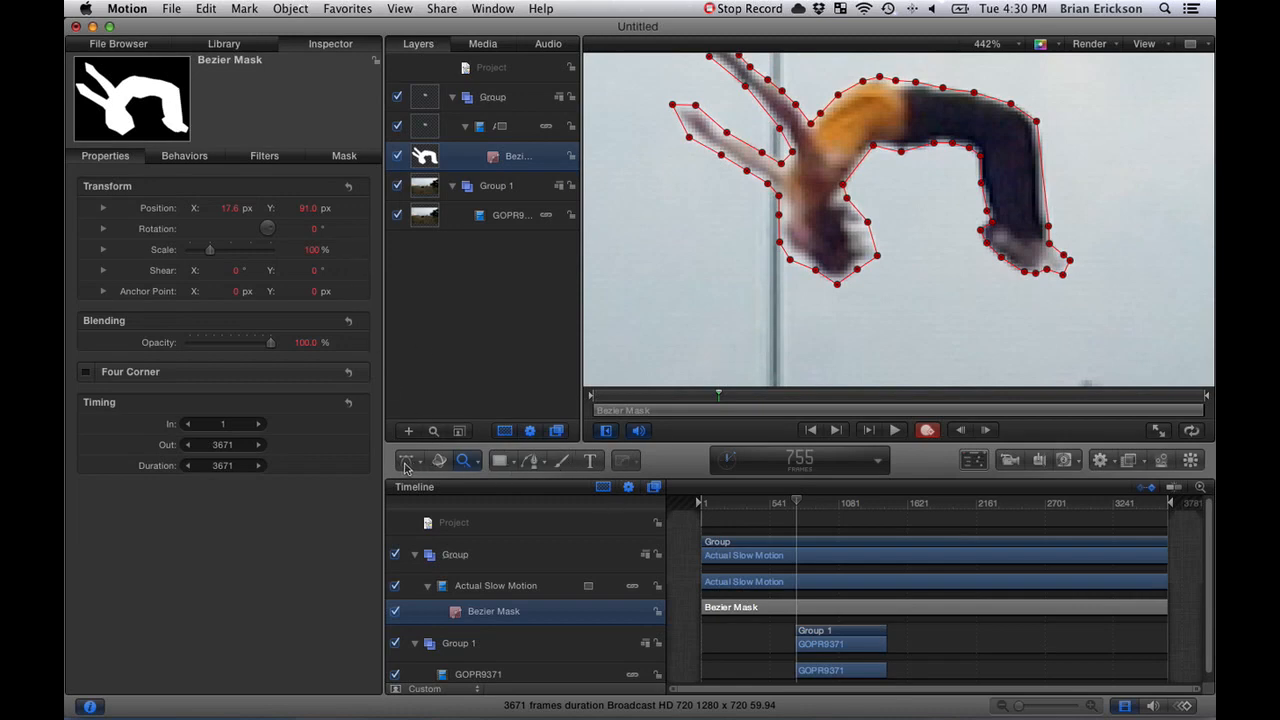
- Advance to frame 774 and reposition the Bezier mask's control points around the jumper's feet to fit them
{"action": "left_click", "coordinate": [406, 464]}
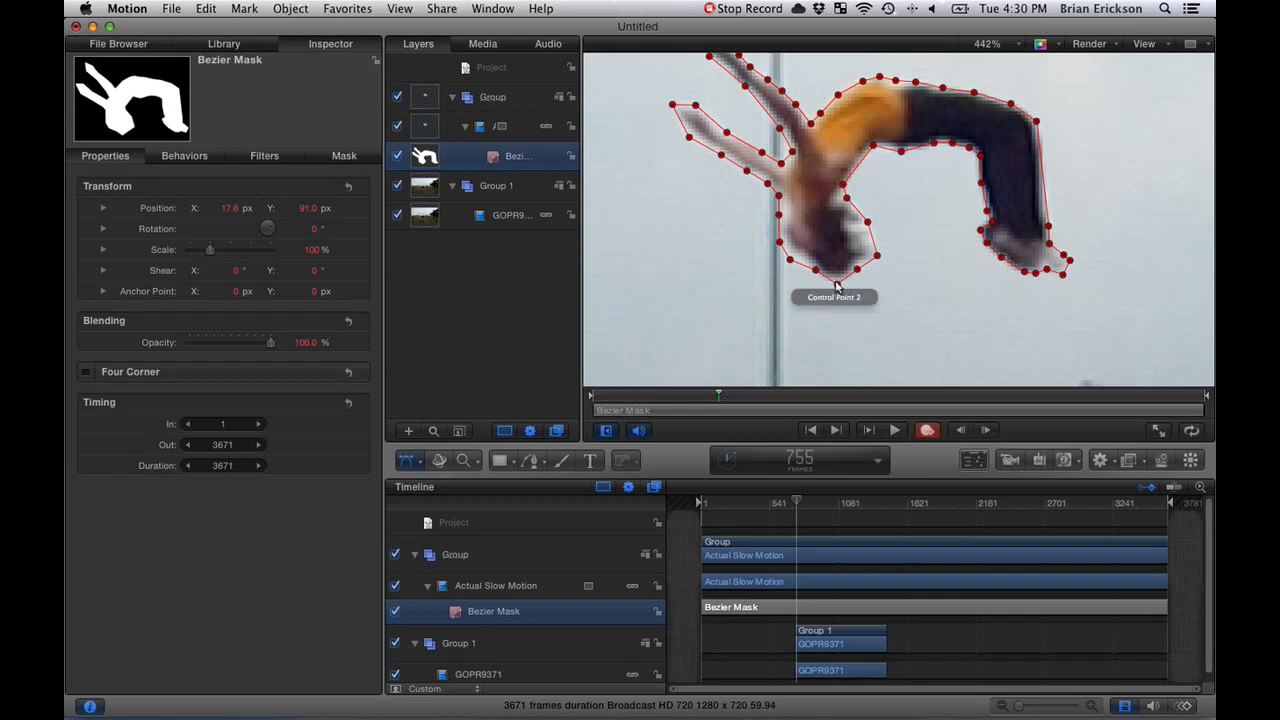
{"action": "key", "text": "Right"}
{"action": "key", "text": "Right"}
{"action": "key", "text": "Right"}
{"action": "key", "text": "Right"}
{"action": "key", "text": "Right"}
{"action": "key", "text": "Right"}
{"action": "key", "text": "Right"}
{"action": "key", "text": "Right"}
{"action": "key", "text": "Right"}
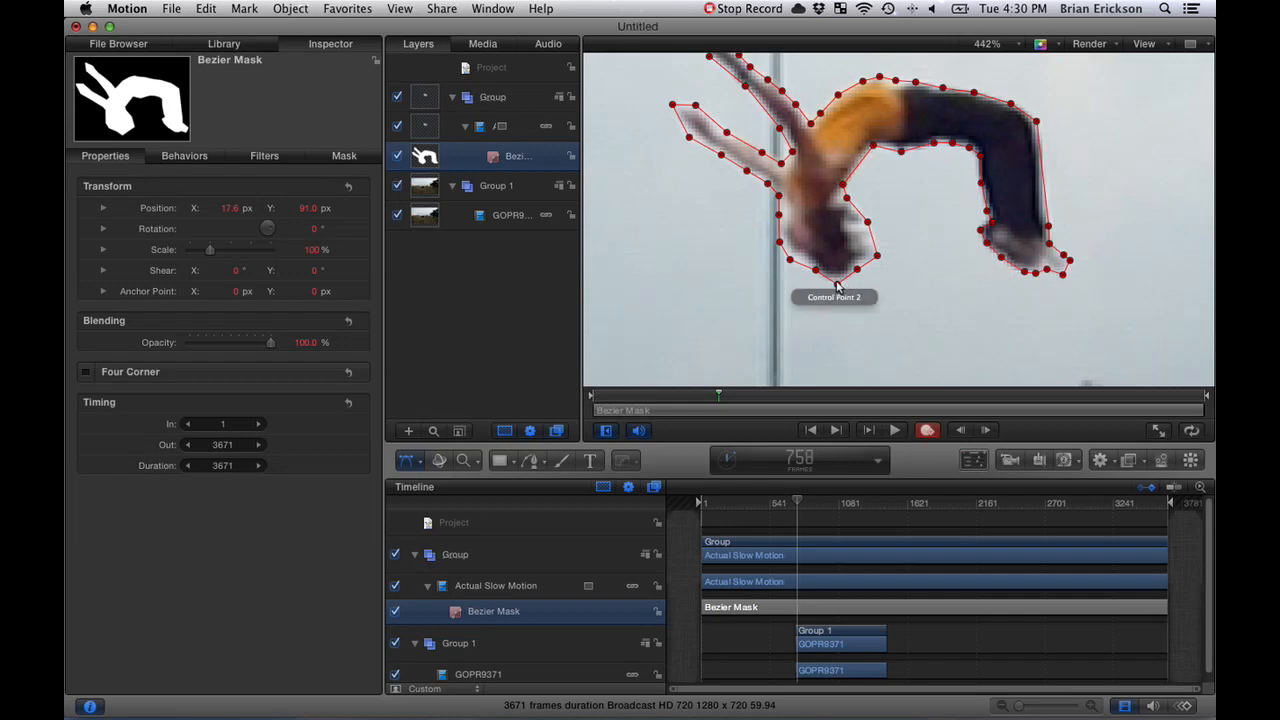
{"action": "key", "text": "Right"}
{"action": "key", "text": "Right"}
{"action": "key", "text": "Right"}
{"action": "key", "text": "Right"}
{"action": "key", "text": "Right"}
{"action": "key", "text": "Right"}
{"action": "key", "text": "Right"}
{"action": "key", "text": "Right"}
{"action": "key", "text": "Right"}
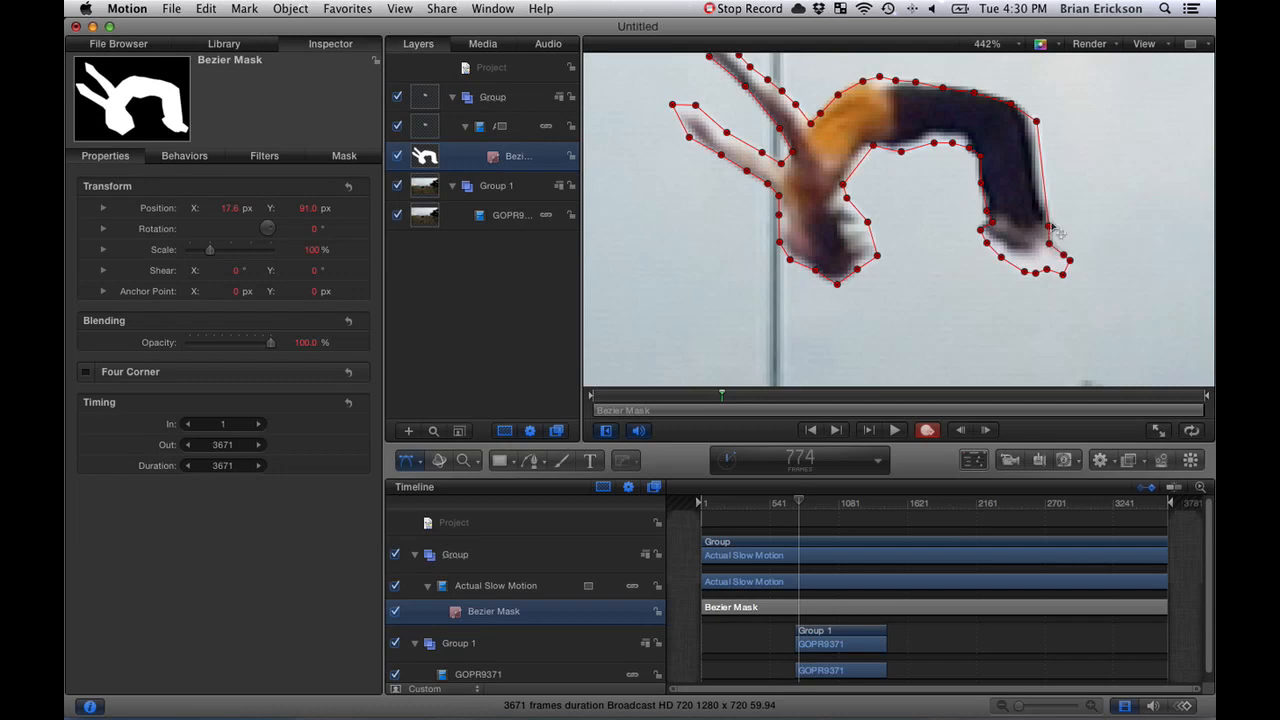
{"action": "mouse_move", "coordinate": [1057, 234]}
{"action": "left_mouse_down"}
{"action": "mouse_move", "coordinate": [1071, 220]}
{"action": "mouse_move", "coordinate": [1070, 233]}
{"action": "mouse_move", "coordinate": [1056, 221]}
{"action": "left_mouse_up"}
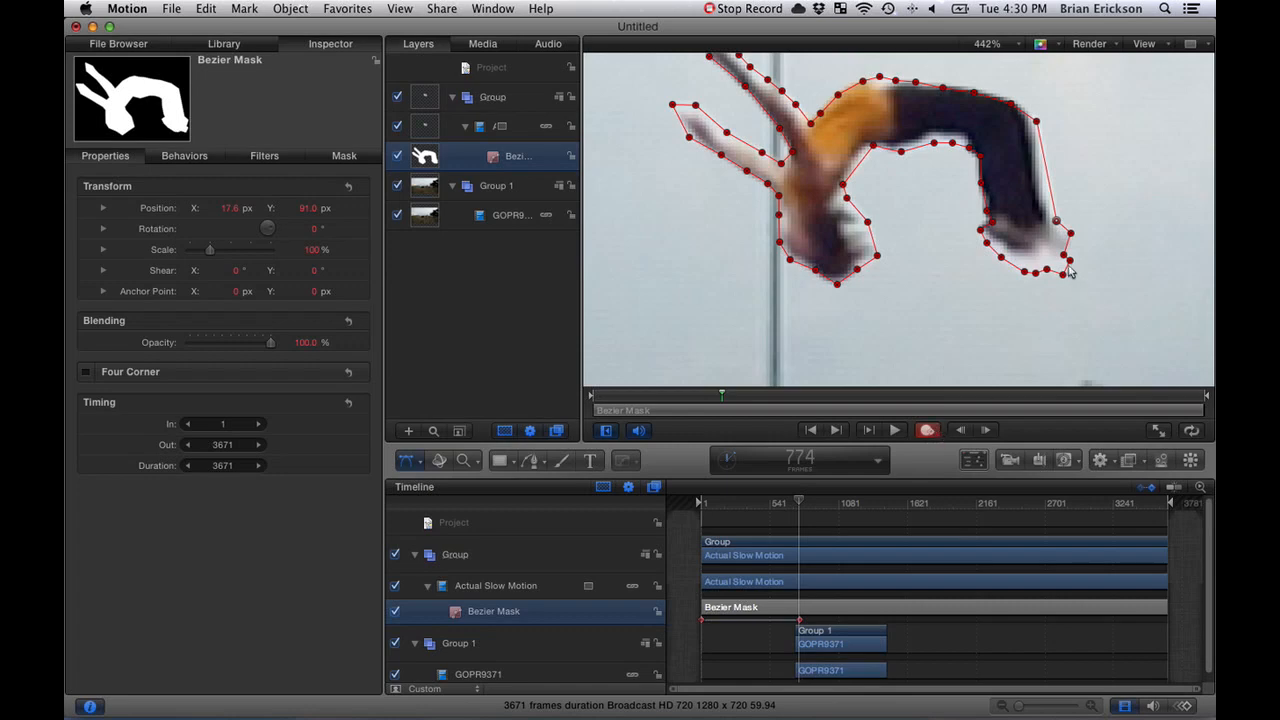
{"action": "left_click_drag", "start_coordinate": [1064, 253], "coordinate": [1016, 264]}
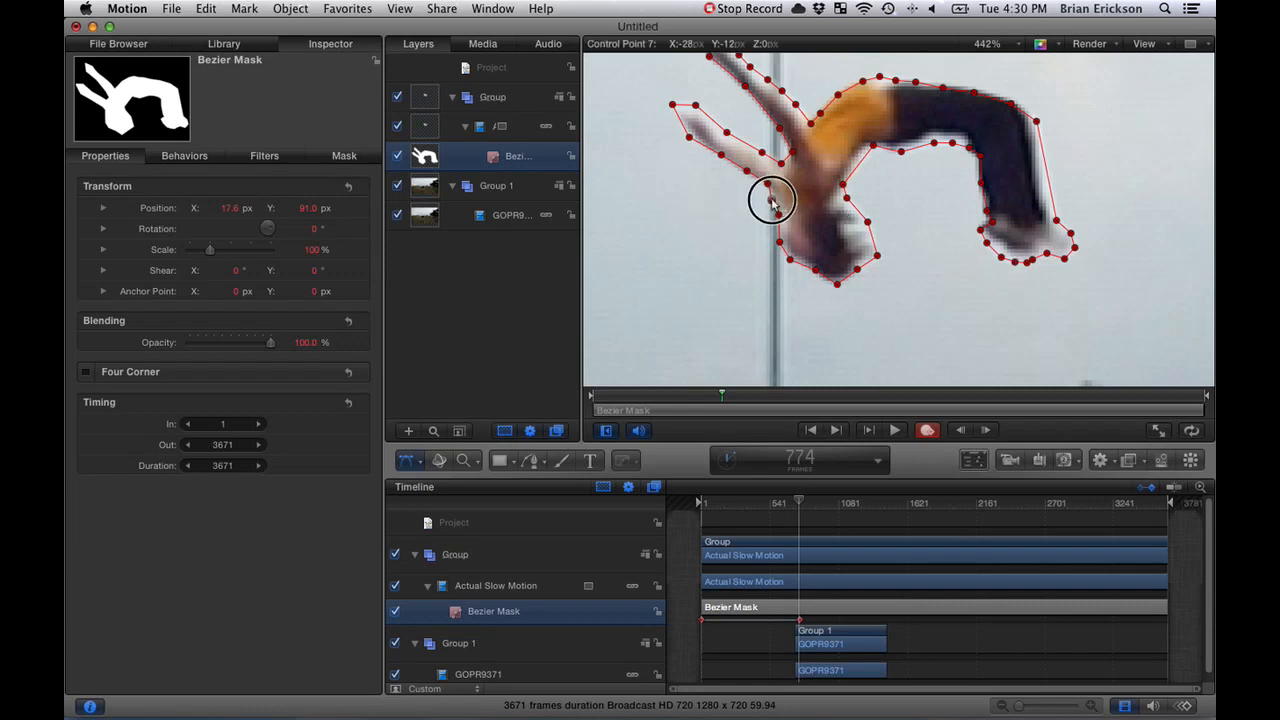
- Reposition the Bezier mask's control points around both of the jumper's outstretched arms at frame 774
{"action": "left_click_drag", "start_coordinate": [768, 185], "coordinate": [713, 167]}
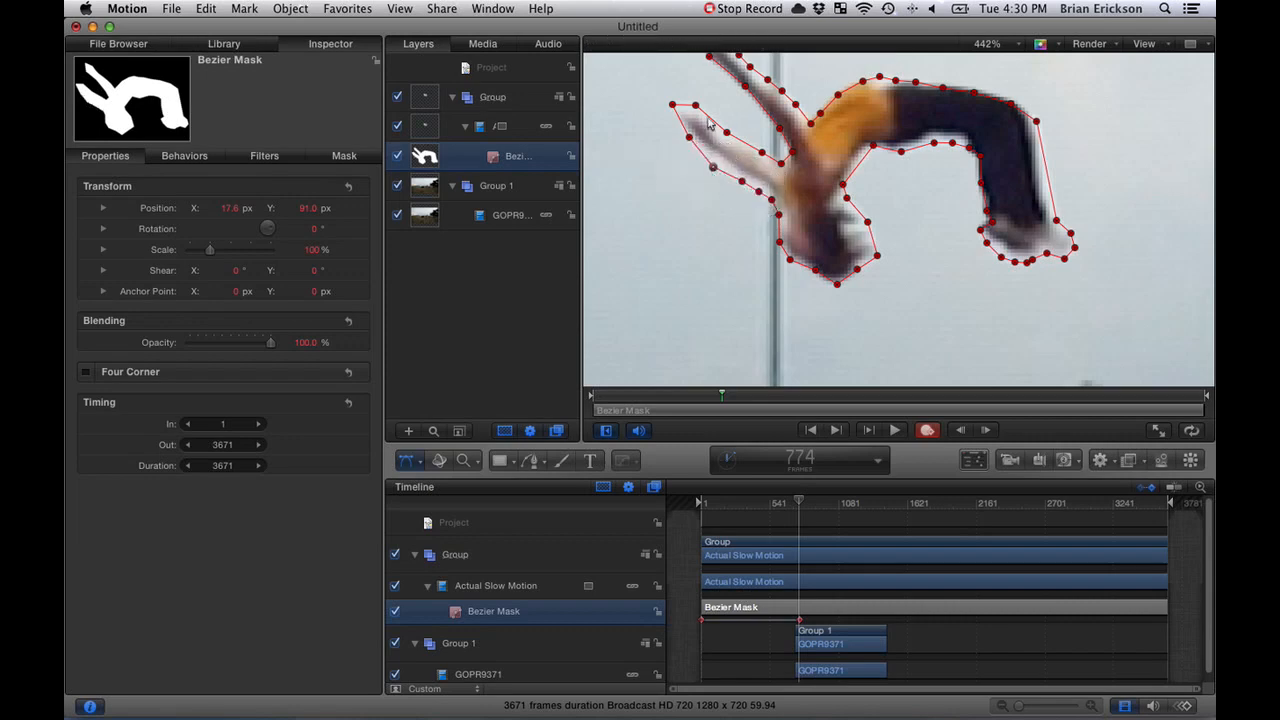
{"action": "left_click_drag", "start_coordinate": [672, 104], "coordinate": [667, 112]}
{"action": "scroll", "coordinate": [795, 131], "scroll_direction": "up", "scroll_amount": 3}
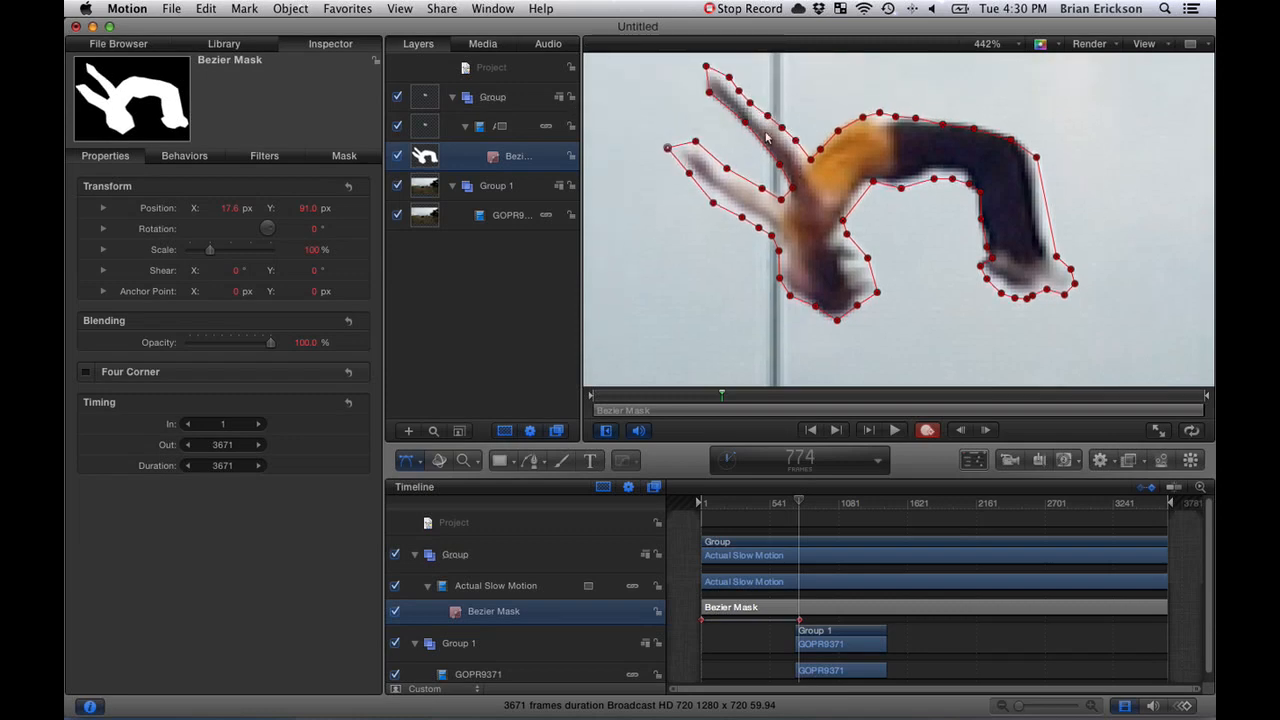
{"action": "left_click_drag", "start_coordinate": [745, 123], "coordinate": [736, 129]}
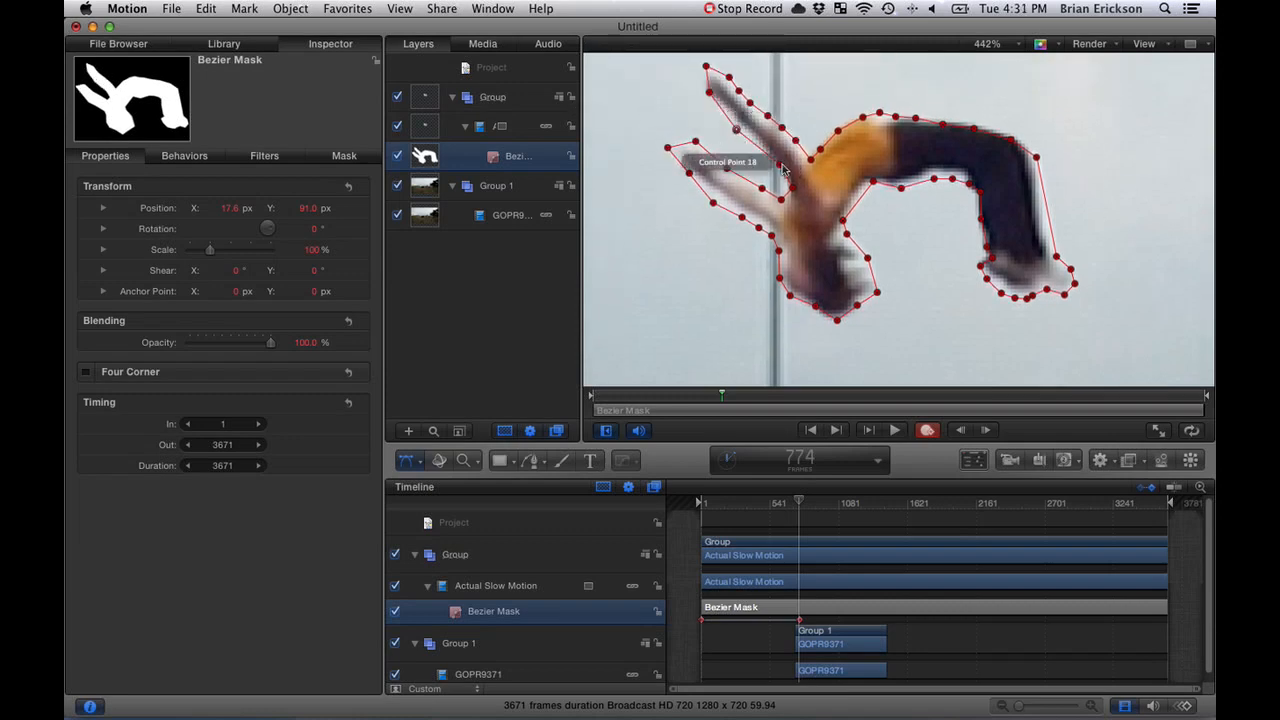
{"action": "mouse_move", "coordinate": [780, 165]}
{"action": "left_mouse_down"}
{"action": "mouse_move", "coordinate": [767, 167]}
{"action": "mouse_move", "coordinate": [784, 188]}
{"action": "left_mouse_up"}
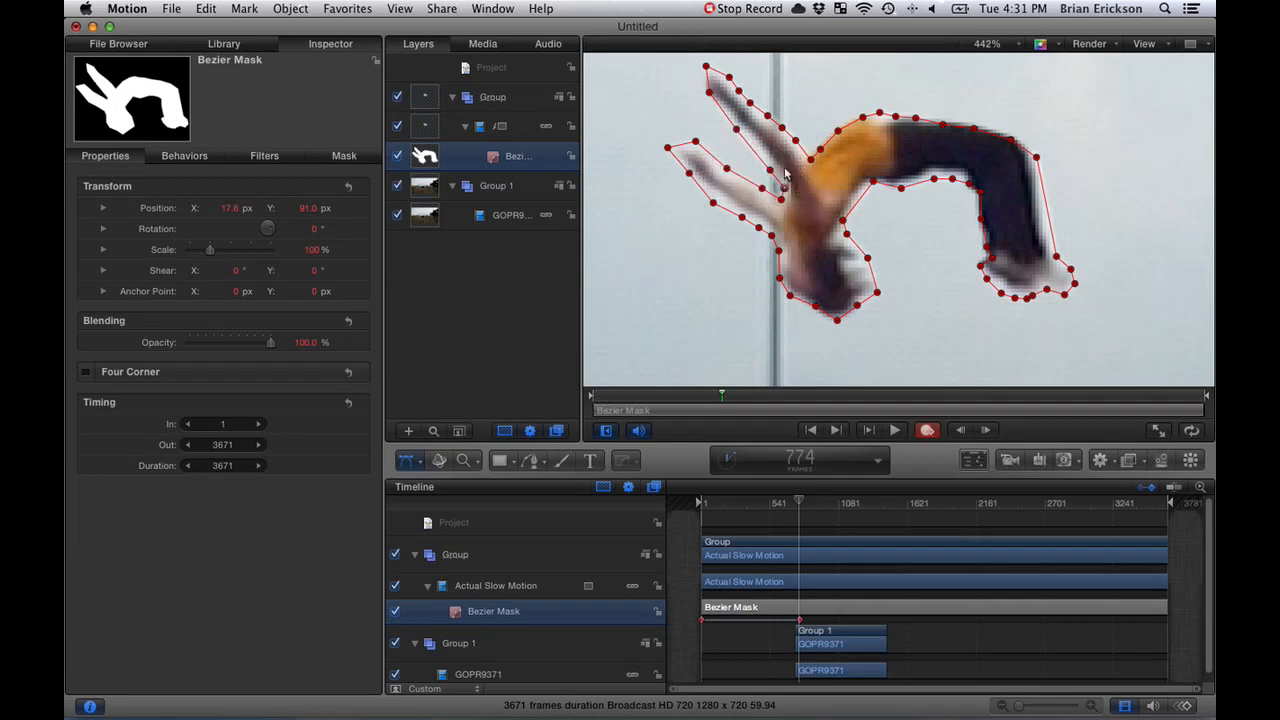
{"action": "left_click", "coordinate": [785, 174]}
{"action": "left_click_drag", "start_coordinate": [705, 89], "coordinate": [698, 90]}
- Refine the mask's control points along the jumper's back and around the head at frame 774
{"action": "left_click_drag", "start_coordinate": [1010, 144], "coordinate": [942, 117]}
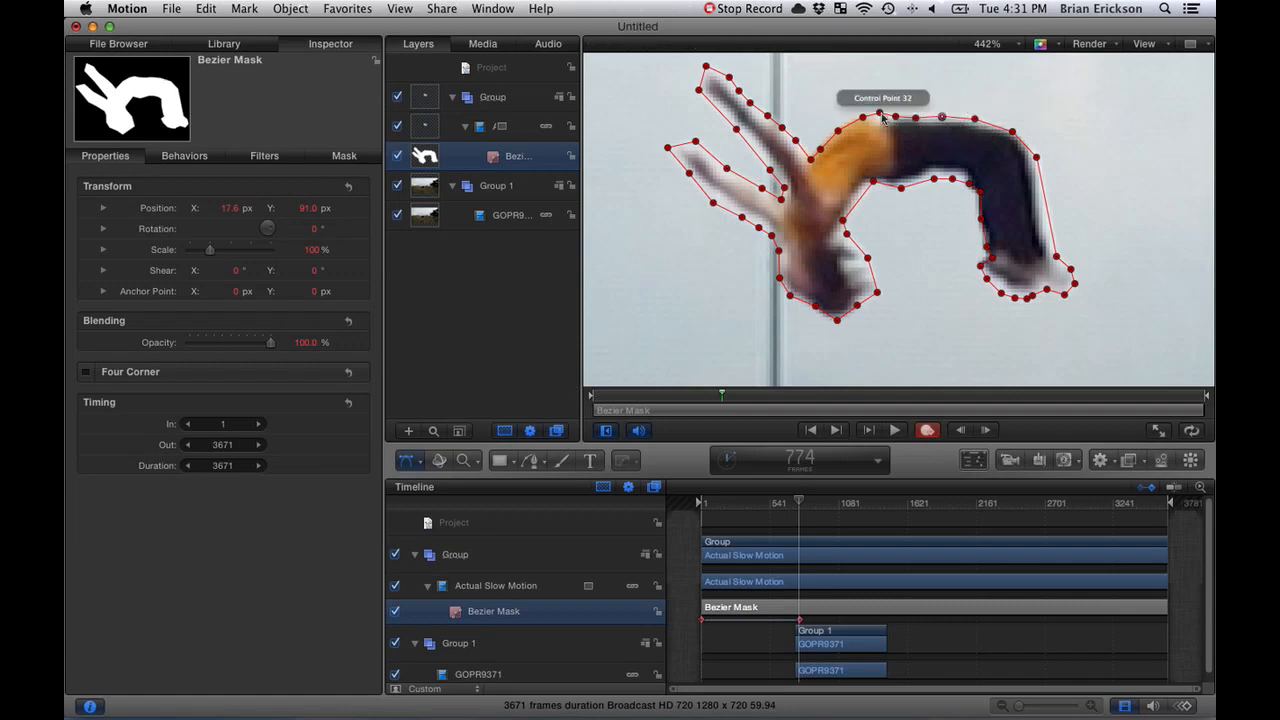
{"action": "left_click_drag", "start_coordinate": [838, 130], "coordinate": [837, 129]}
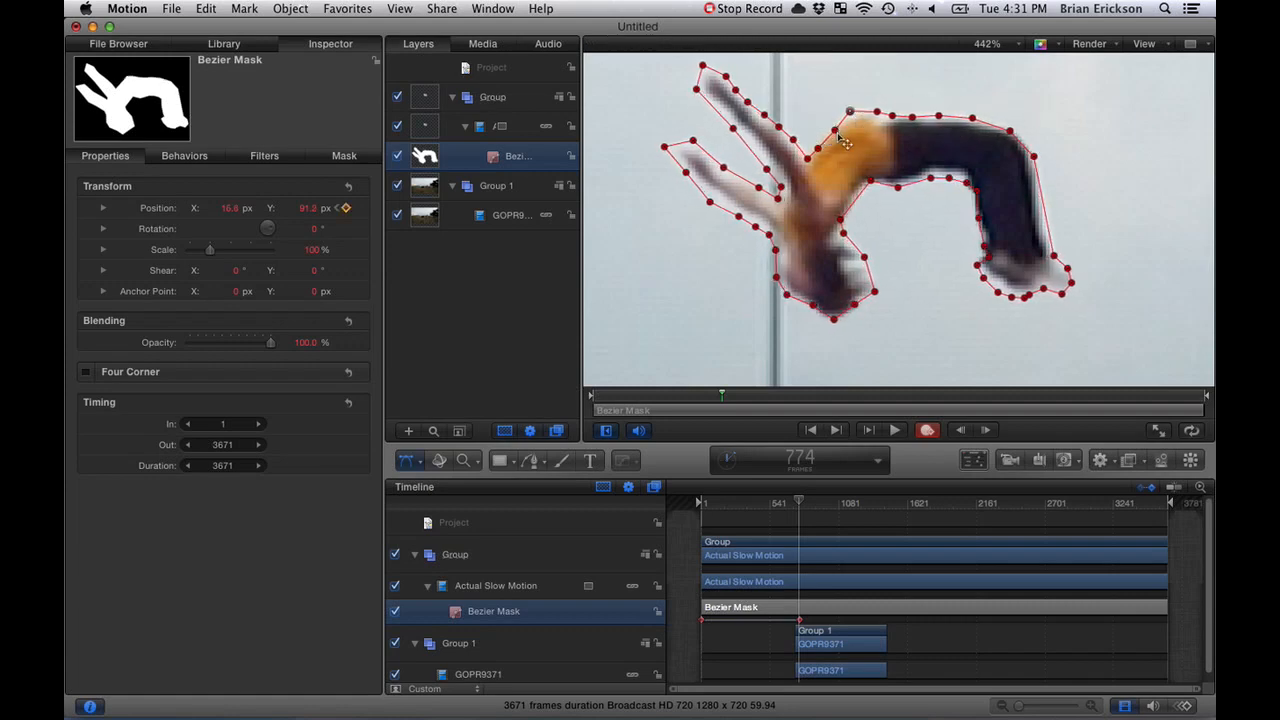
{"action": "left_click_drag", "start_coordinate": [813, 305], "coordinate": [859, 314]}
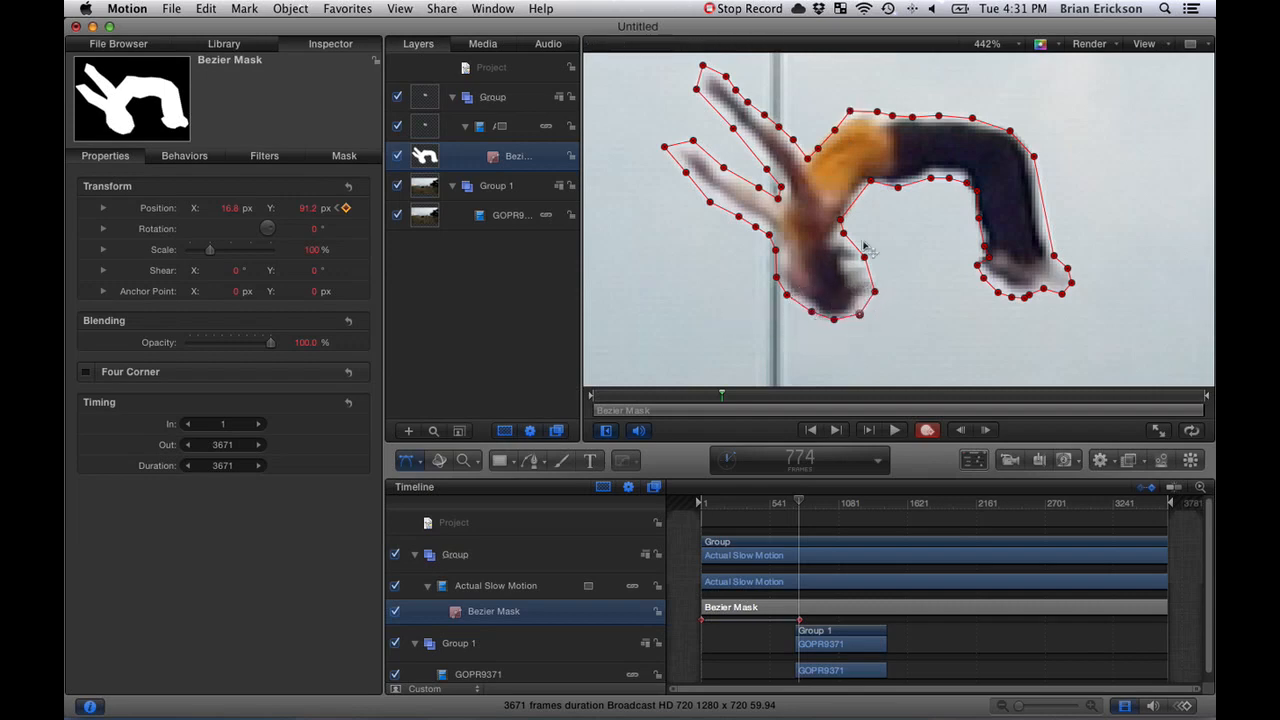
{"action": "left_click_drag", "start_coordinate": [832, 131], "coordinate": [806, 153]}
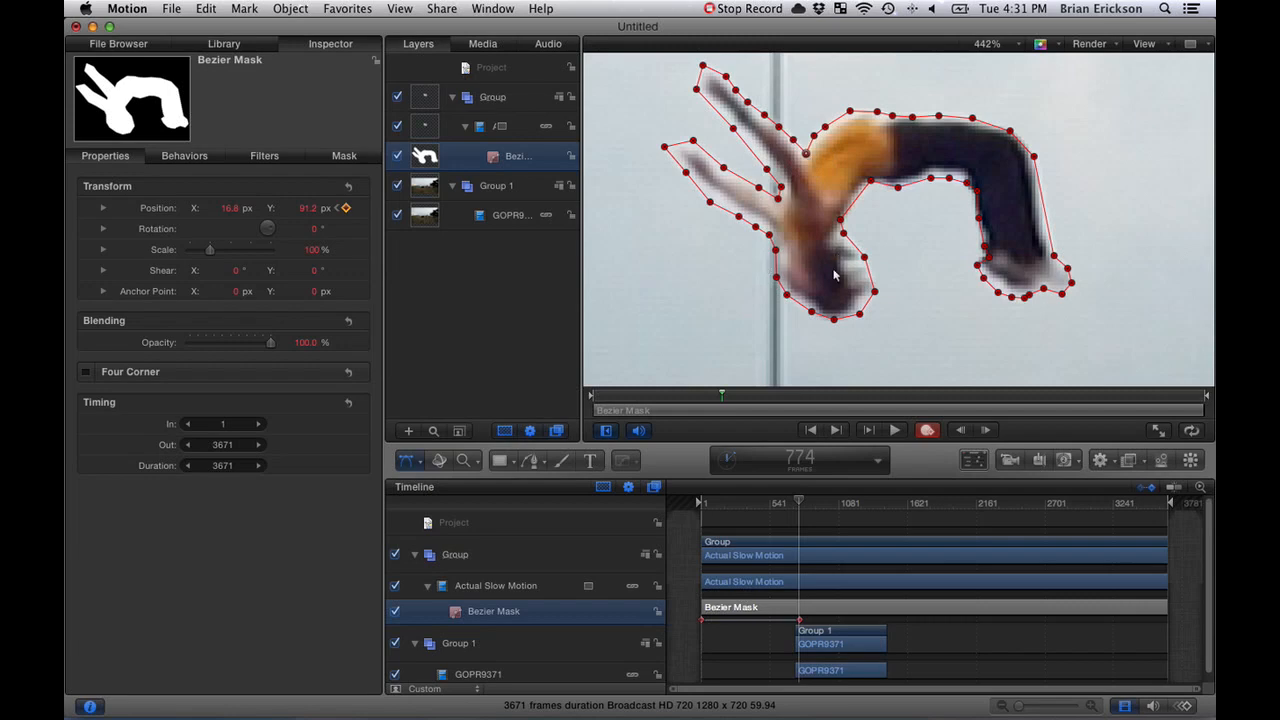
- Move the mask's first keyframe to the start of the background clip and trim the mask's In point to frame 737
{"action": "key", "text": "Right"}
{"action": "key", "text": "Right"}
{"action": "key", "text": "Right"}
{"action": "key", "text": "Right"}
{"action": "key", "text": "Right"}
{"action": "key", "text": "Right"}
{"action": "key", "text": "Right"}
{"action": "key", "text": "Right"}
{"action": "key", "text": "Right"}
{"action": "key", "text": "Right"}
{"action": "key", "text": "Right"}
{"action": "key", "text": "Right"}
{"action": "key", "text": "Right"}
{"action": "key", "text": "Right"}
{"action": "key", "text": "Right"}
{"action": "key", "text": "Right"}
{"action": "key", "text": "Right"}
{"action": "key", "text": "Right"}
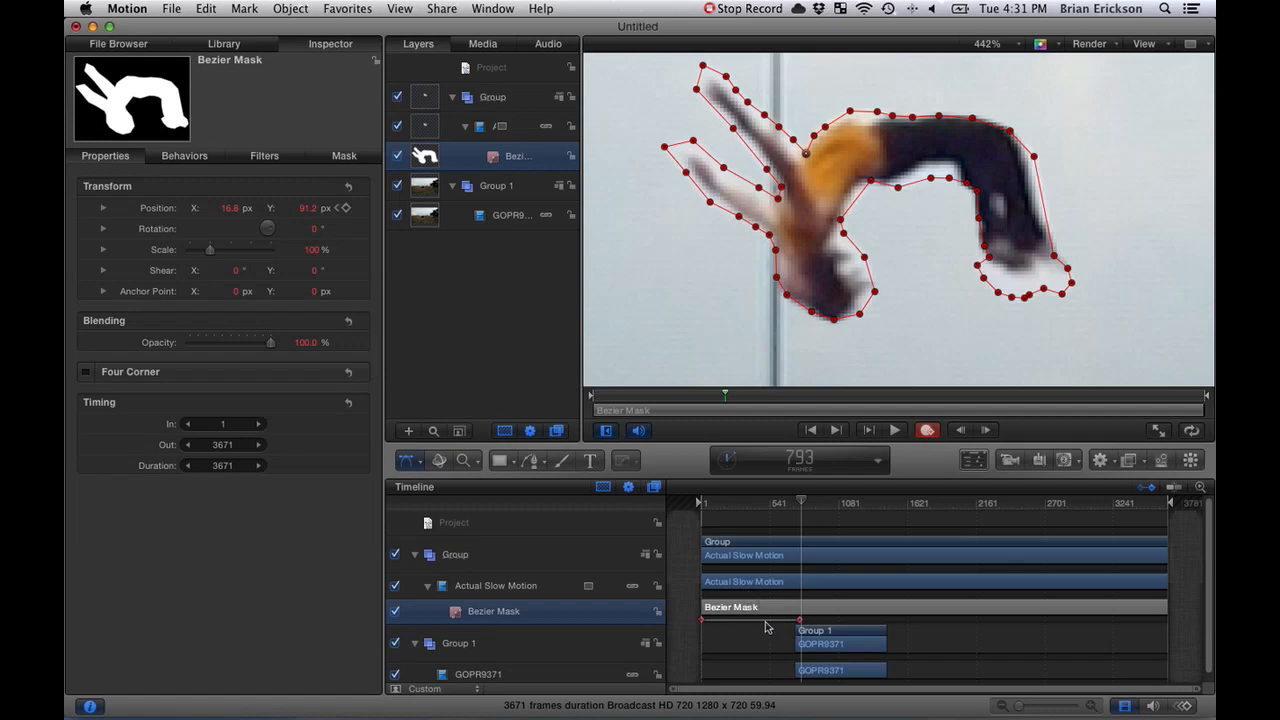
{"action": "mouse_move", "coordinate": [801, 505]}
{"action": "left_mouse_down"}
{"action": "mouse_move", "coordinate": [750, 503]}
{"action": "mouse_move", "coordinate": [800, 503]}
{"action": "left_mouse_up"}
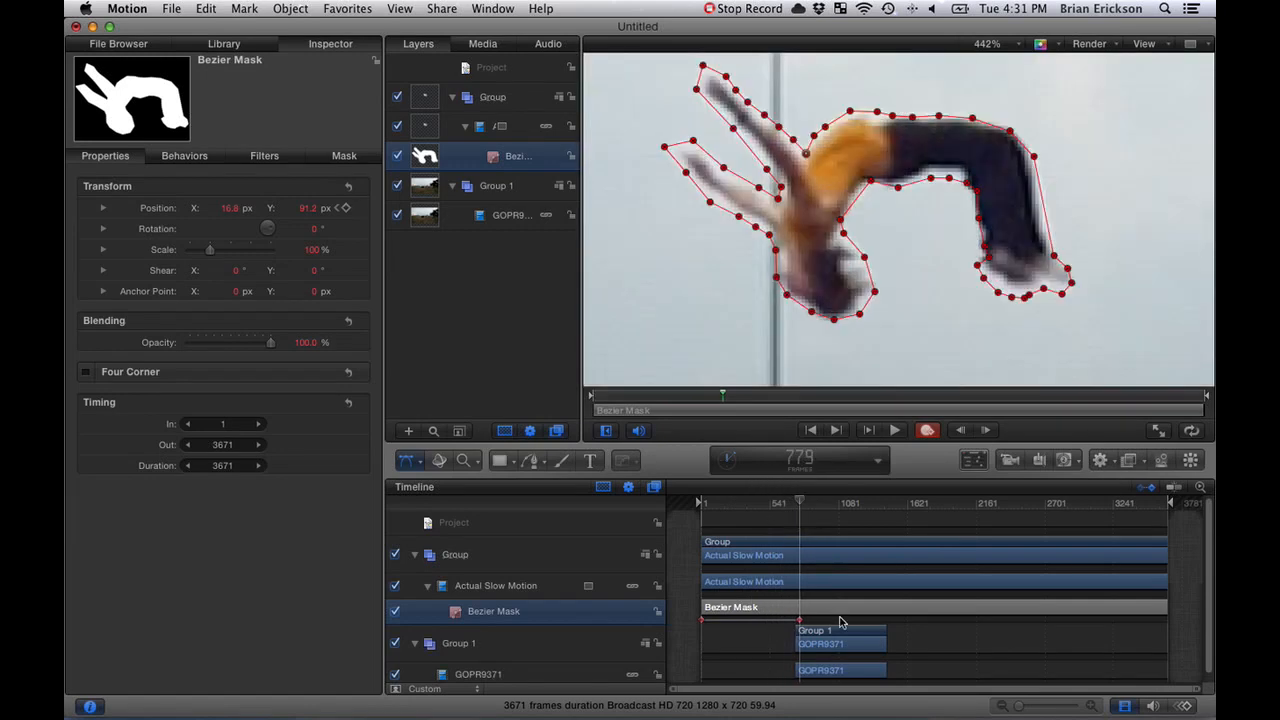
{"action": "left_click_drag", "start_coordinate": [702, 621], "coordinate": [799, 626]}
{"action": "mouse_move", "coordinate": [799, 506]}
{"action": "left_mouse_down"}
{"action": "mouse_move", "coordinate": [808, 500]}
{"action": "mouse_move", "coordinate": [737, 500]}
{"action": "mouse_move", "coordinate": [791, 500]}
{"action": "mouse_move", "coordinate": [779, 502]}
{"action": "left_mouse_up"}
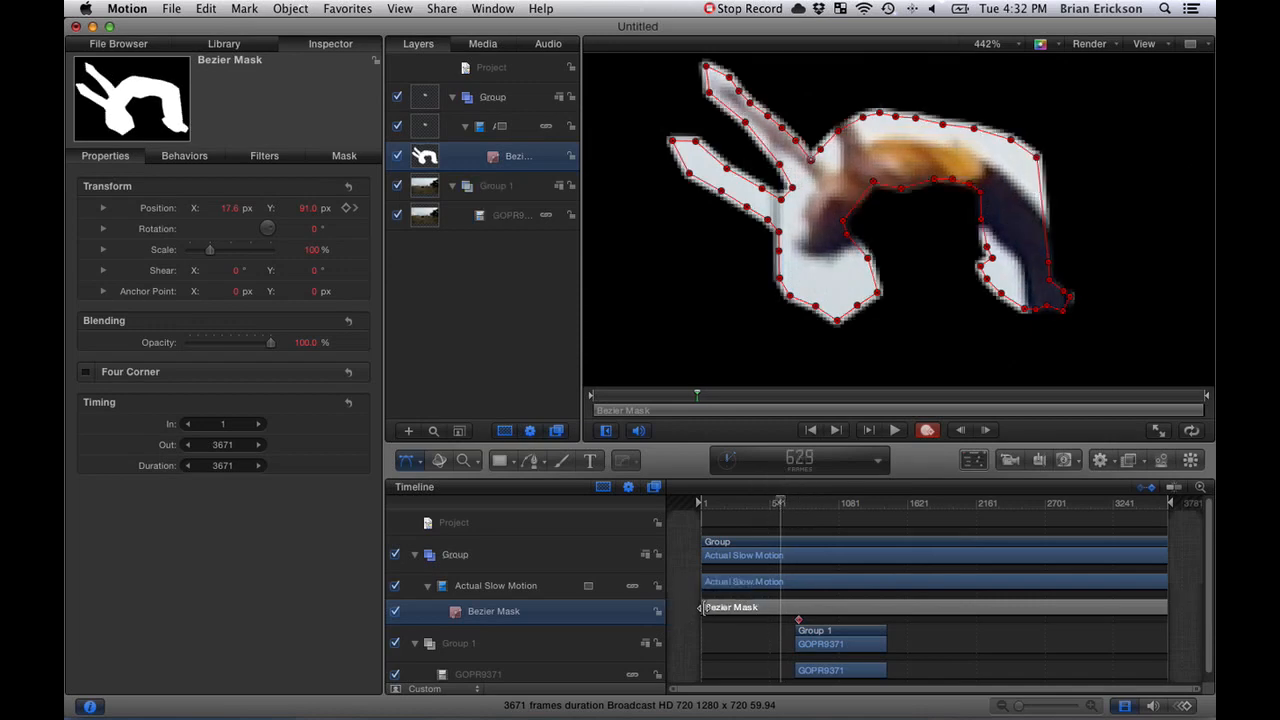
{"action": "left_click_drag", "start_coordinate": [700, 607], "coordinate": [796, 606]}
- Go to frame 777 and reposition the mask's control points along the inner edge of the jumper's lower legs
{"action": "left_click_drag", "start_coordinate": [780, 503], "coordinate": [797, 503]}
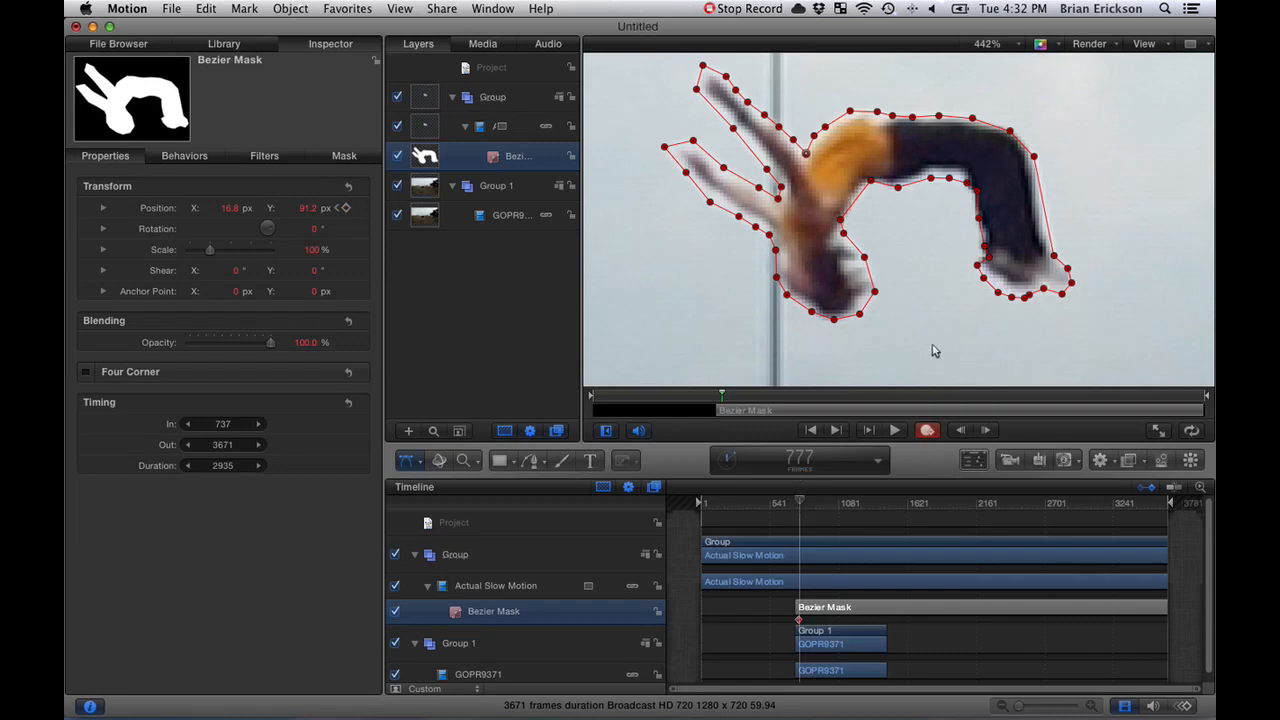
{"action": "left_click_drag", "start_coordinate": [979, 265], "coordinate": [974, 241]}
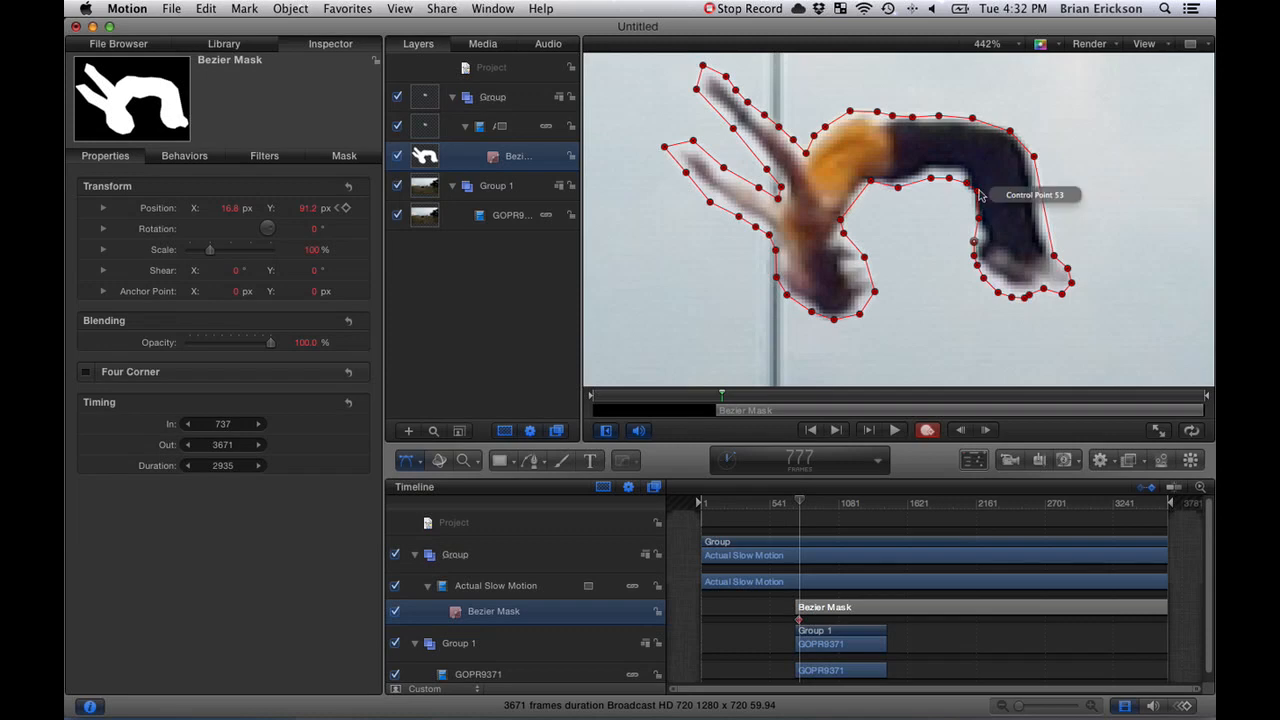
{"action": "left_click_drag", "start_coordinate": [978, 190], "coordinate": [970, 221]}
- Advance to frame 800 and reposition the mask's control points around the jumper's head, arms, back, legs and feet
{"action": "key", "text": "Right"}
{"action": "key", "text": "Right"}
{"action": "key", "text": "Right"}
{"action": "key", "text": "Right"}
{"action": "key", "text": "Right"}
{"action": "key", "text": "Right"}
{"action": "key", "text": "Right"}
{"action": "key", "text": "Right"}
{"action": "key", "text": "Right"}
{"action": "key", "text": "Right"}
{"action": "key", "text": "Right"}
{"action": "key", "text": "Right"}
{"action": "key", "text": "Right"}
{"action": "key", "text": "Right"}
{"action": "key", "text": "Right"}
{"action": "key", "text": "Right"}
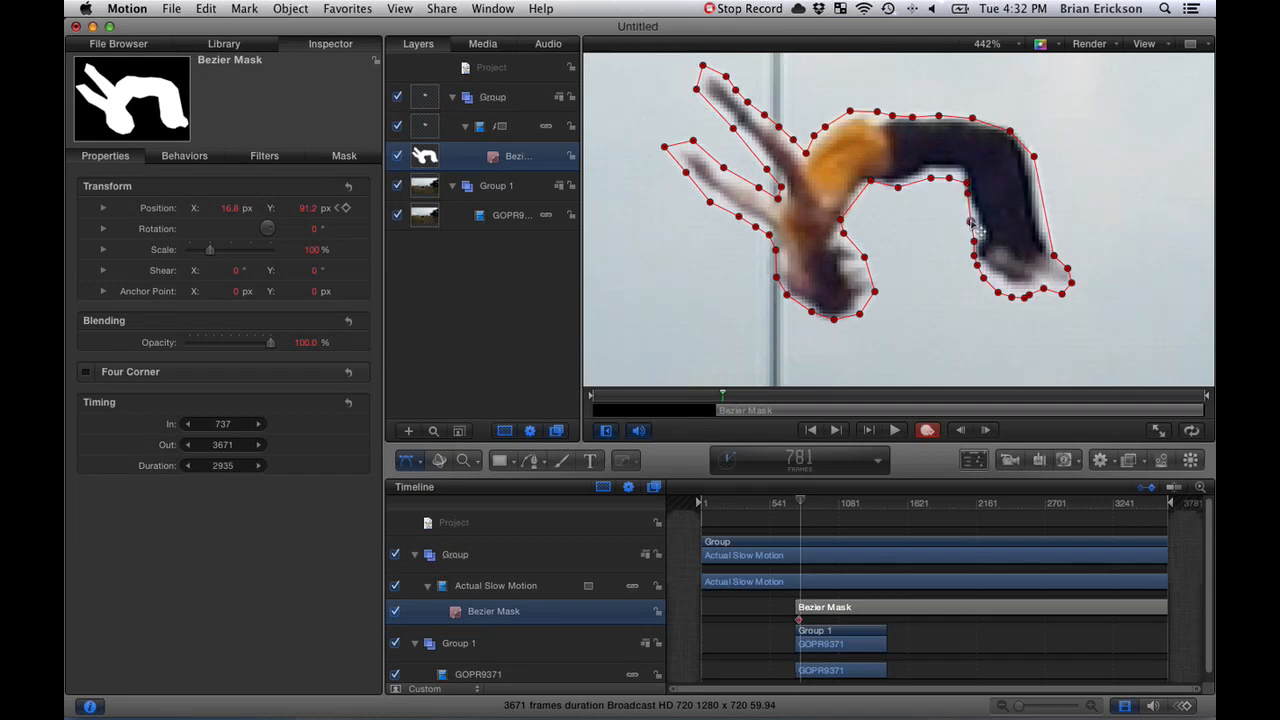
{"action": "key", "text": "Right"}
{"action": "key", "text": "Right"}
{"action": "key", "text": "Right"}
{"action": "key", "text": "Right"}
{"action": "key", "text": "Right"}
{"action": "key", "text": "Right"}
{"action": "key", "text": "Right"}
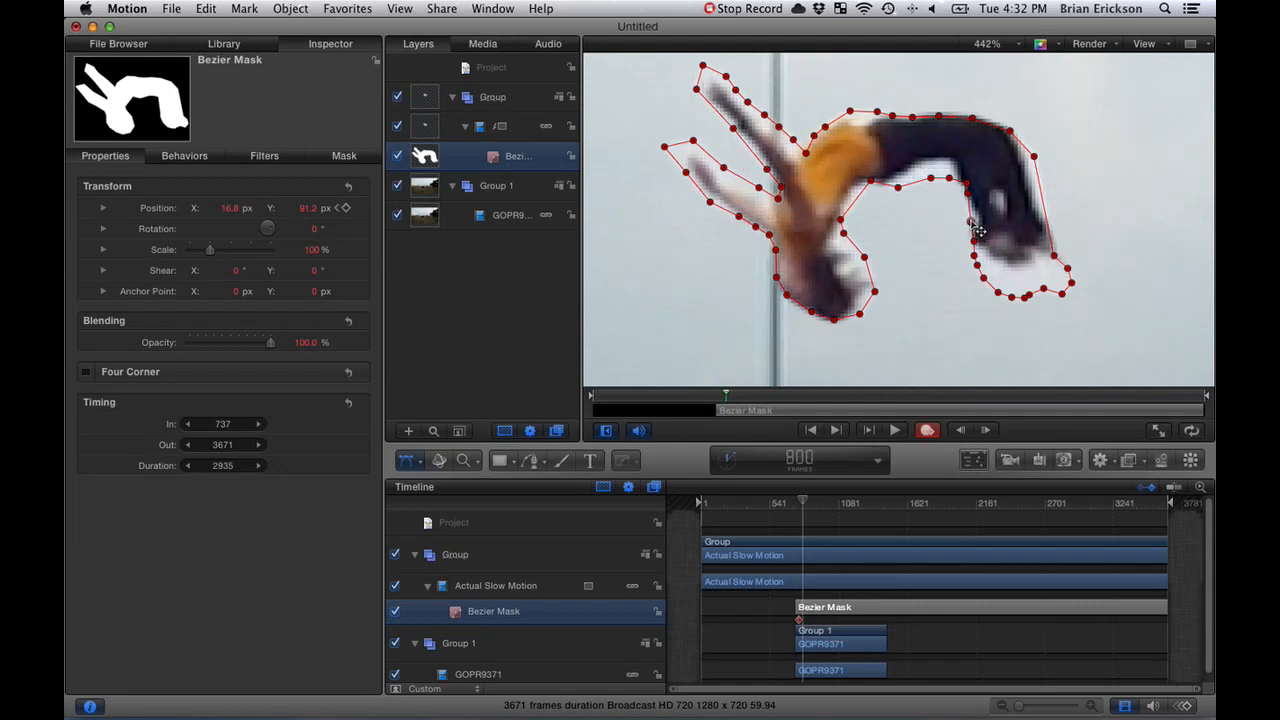
{"action": "left_click_drag", "start_coordinate": [808, 310], "coordinate": [770, 284]}
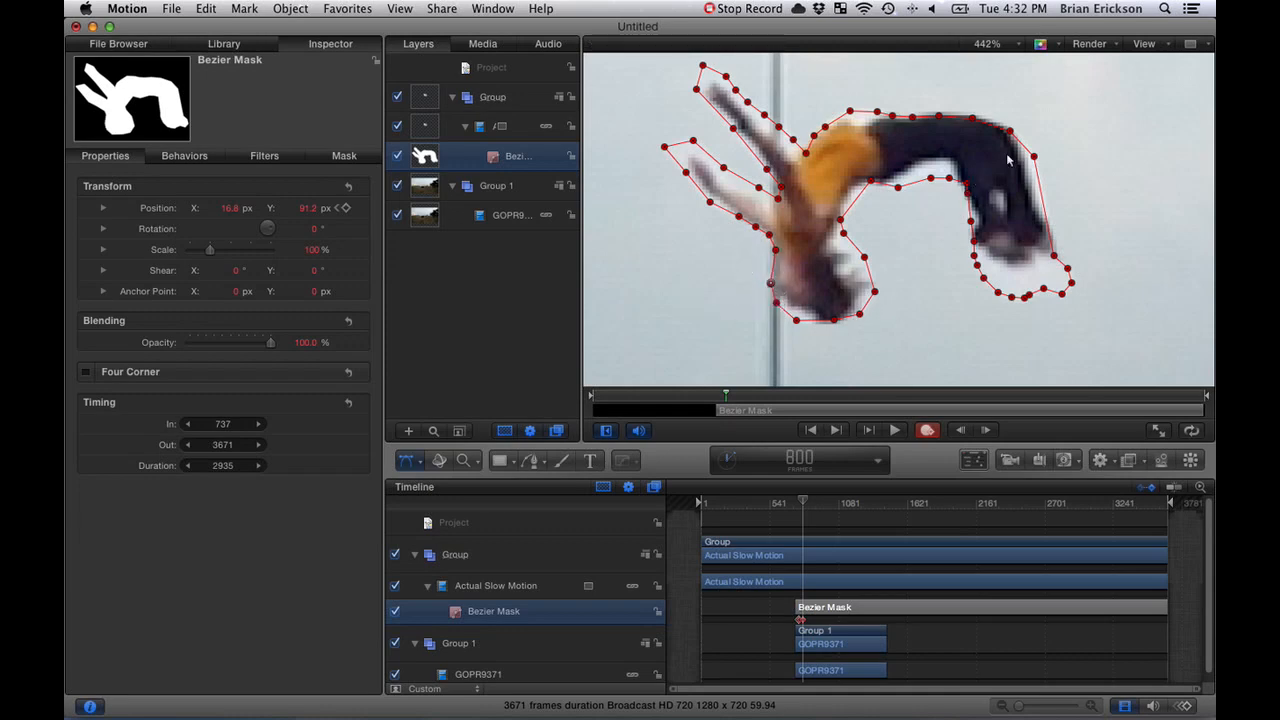
{"action": "left_click_drag", "start_coordinate": [1010, 132], "coordinate": [892, 107]}
{"action": "left_click_drag", "start_coordinate": [778, 200], "coordinate": [765, 201]}
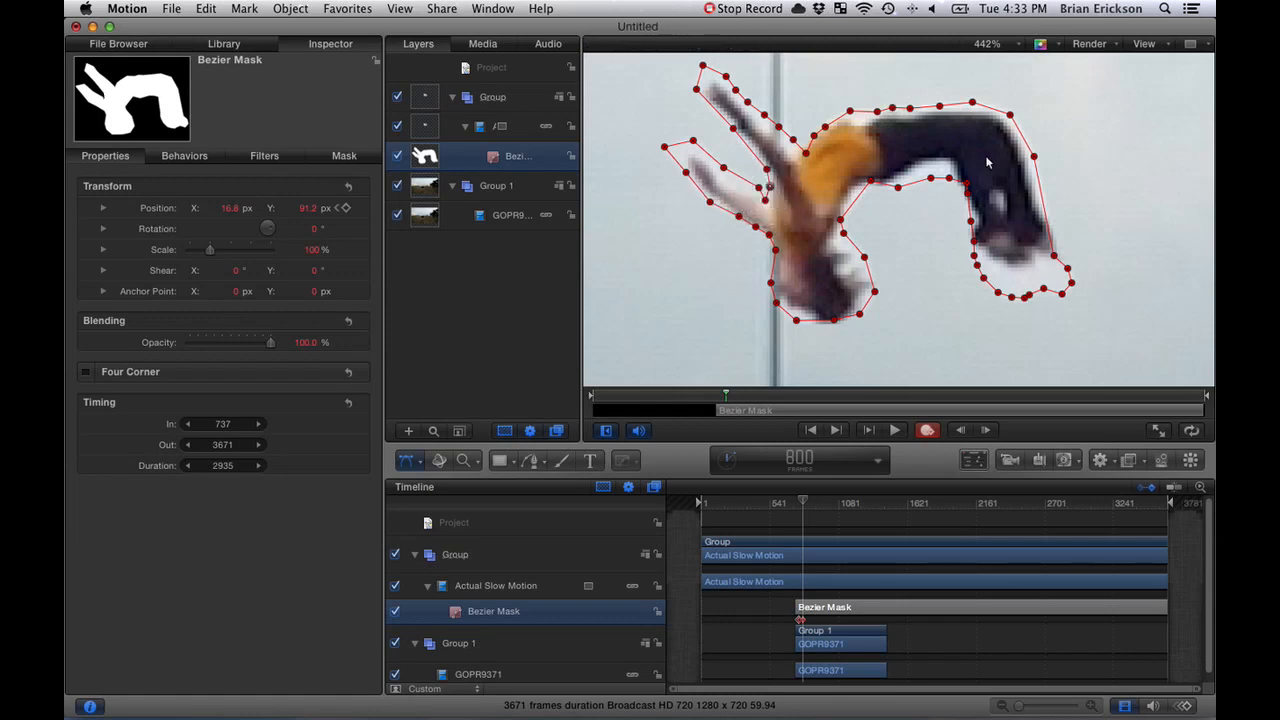
{"action": "mouse_move", "coordinate": [1025, 137]}
{"action": "left_mouse_down"}
{"action": "mouse_move", "coordinate": [947, 108]}
{"action": "mouse_move", "coordinate": [1030, 140]}
{"action": "left_mouse_up"}
{"action": "left_click_drag", "start_coordinate": [1054, 256], "coordinate": [1017, 274]}
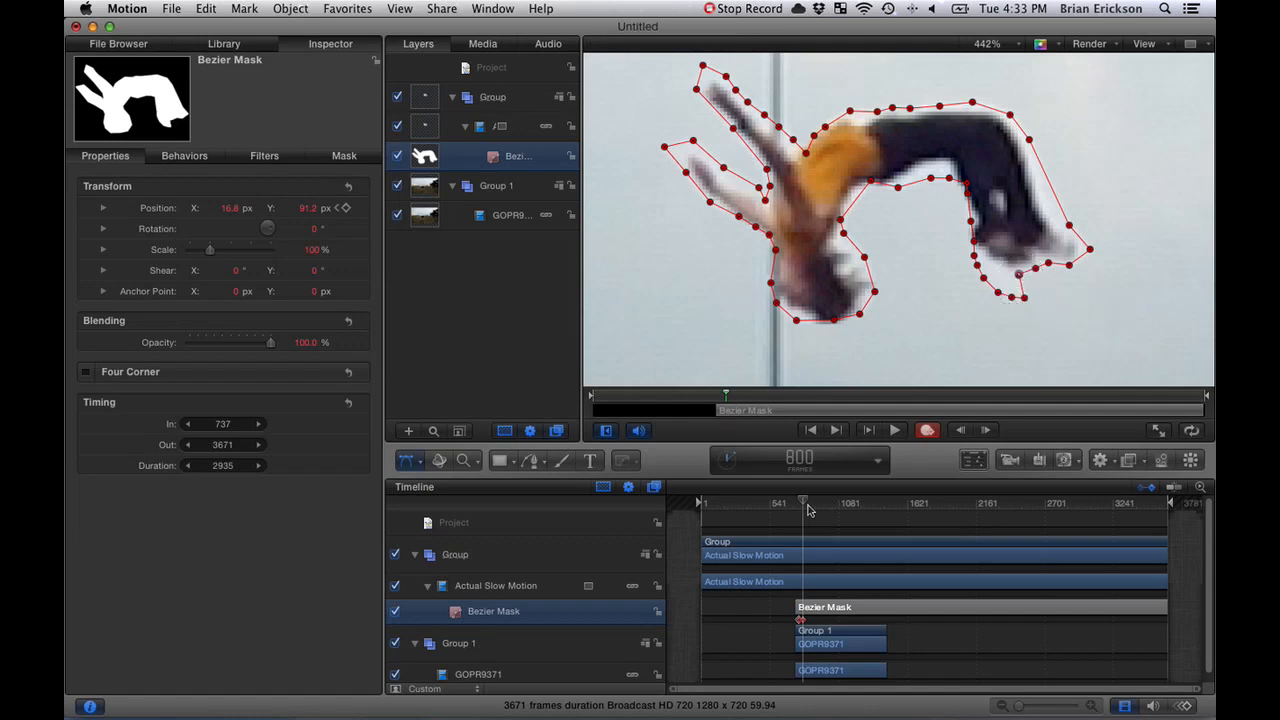
- Play the masked jumper over the background in the full frame from frame 738, with the mask outline hidden
{"action": "key", "text": "shift+z"}
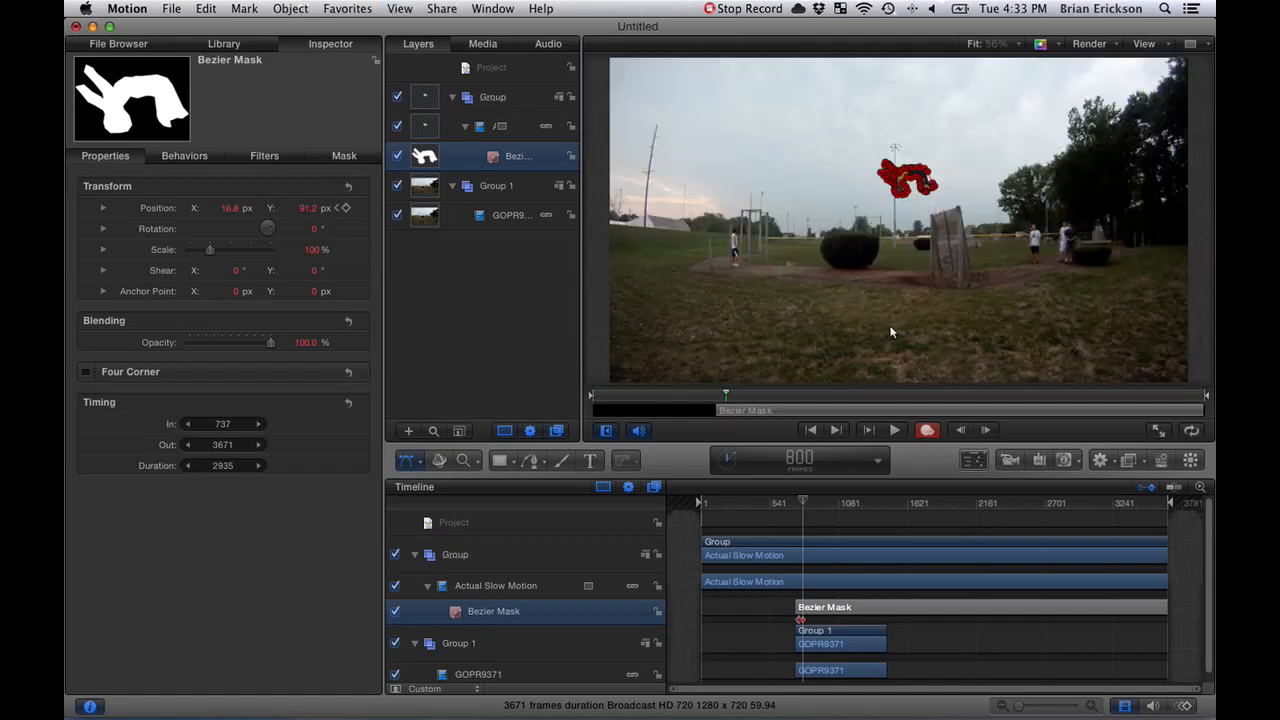
{"action": "left_click", "coordinate": [756, 572]}
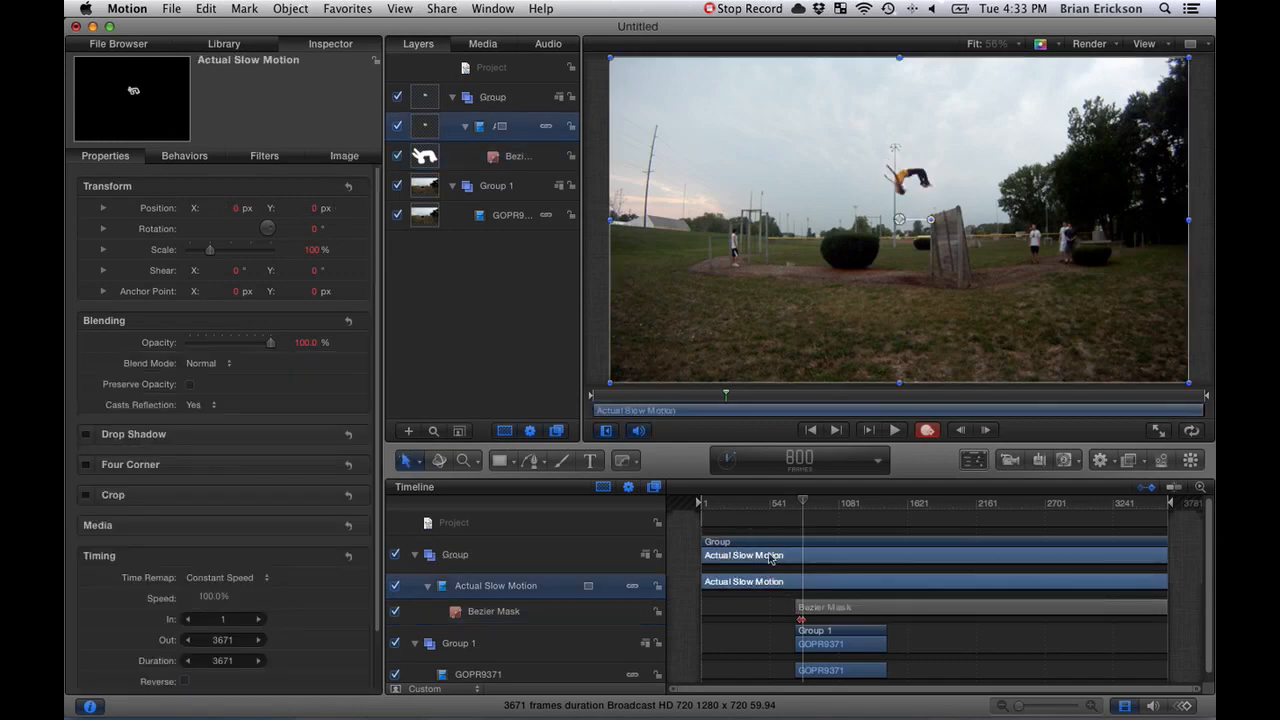
{"action": "left_click_drag", "start_coordinate": [805, 500], "coordinate": [795, 502]}
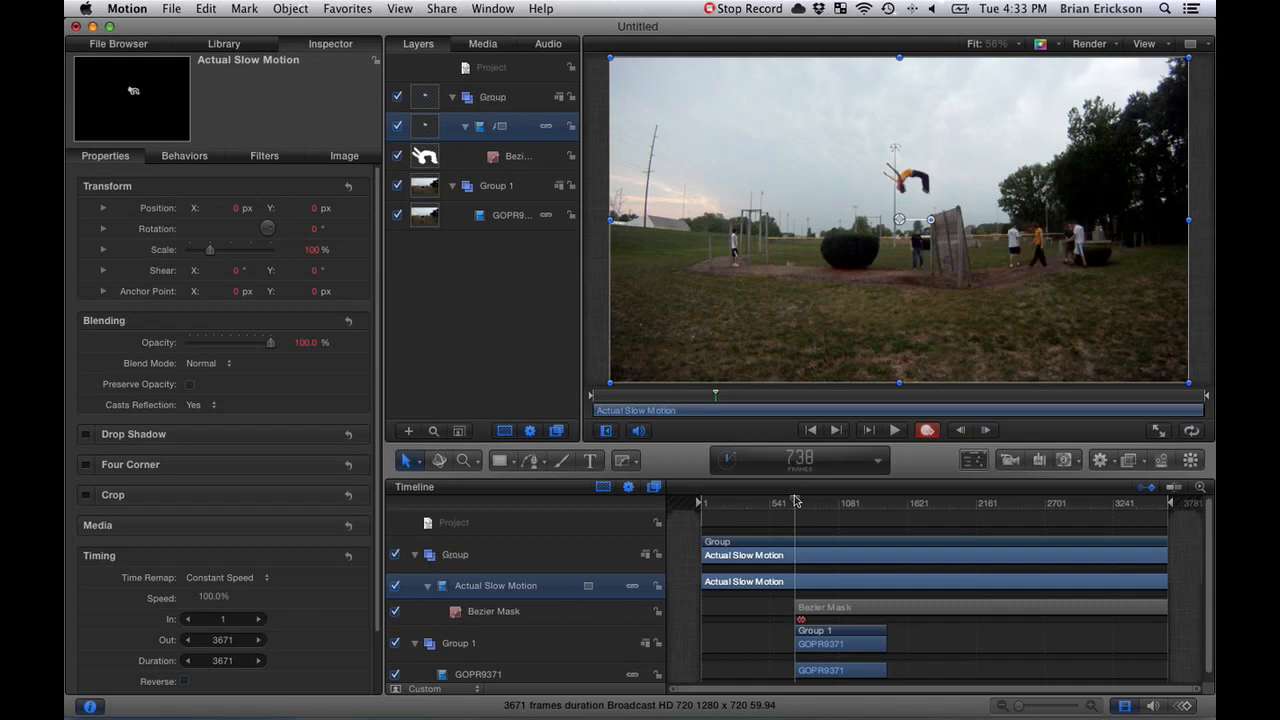
{"action": "key", "text": "space"}
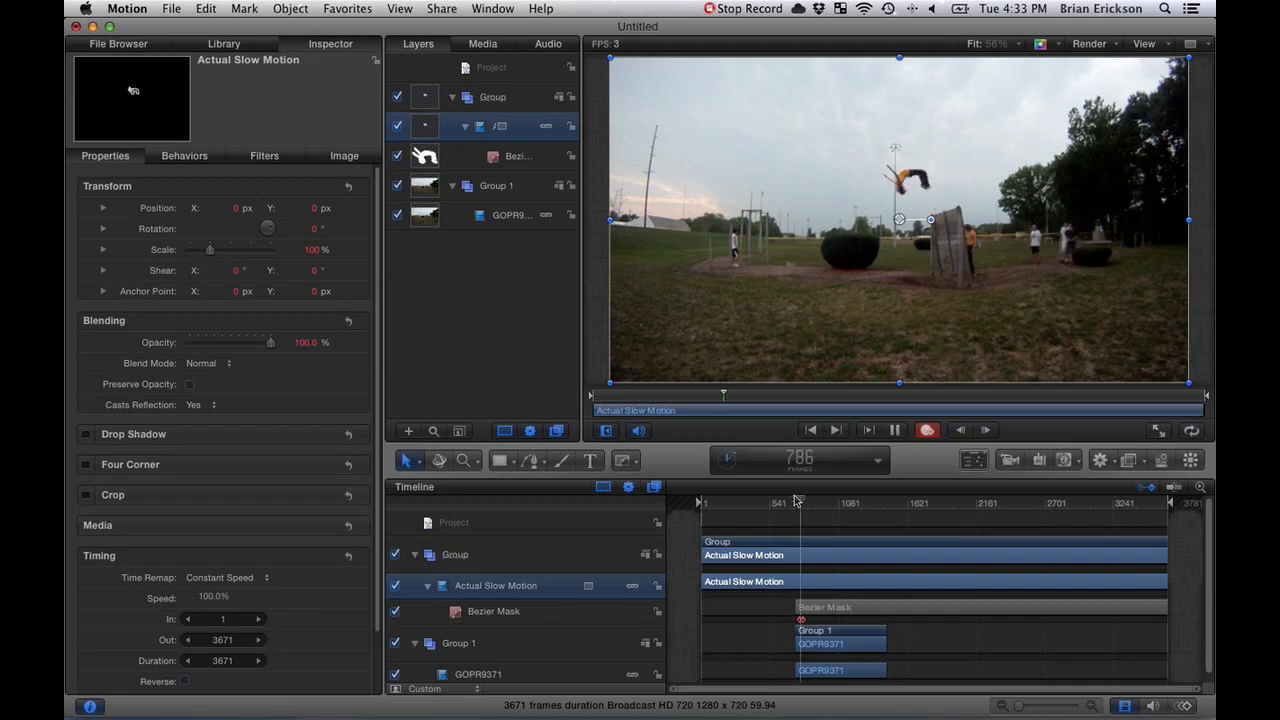
{"action": "key", "text": "space"}
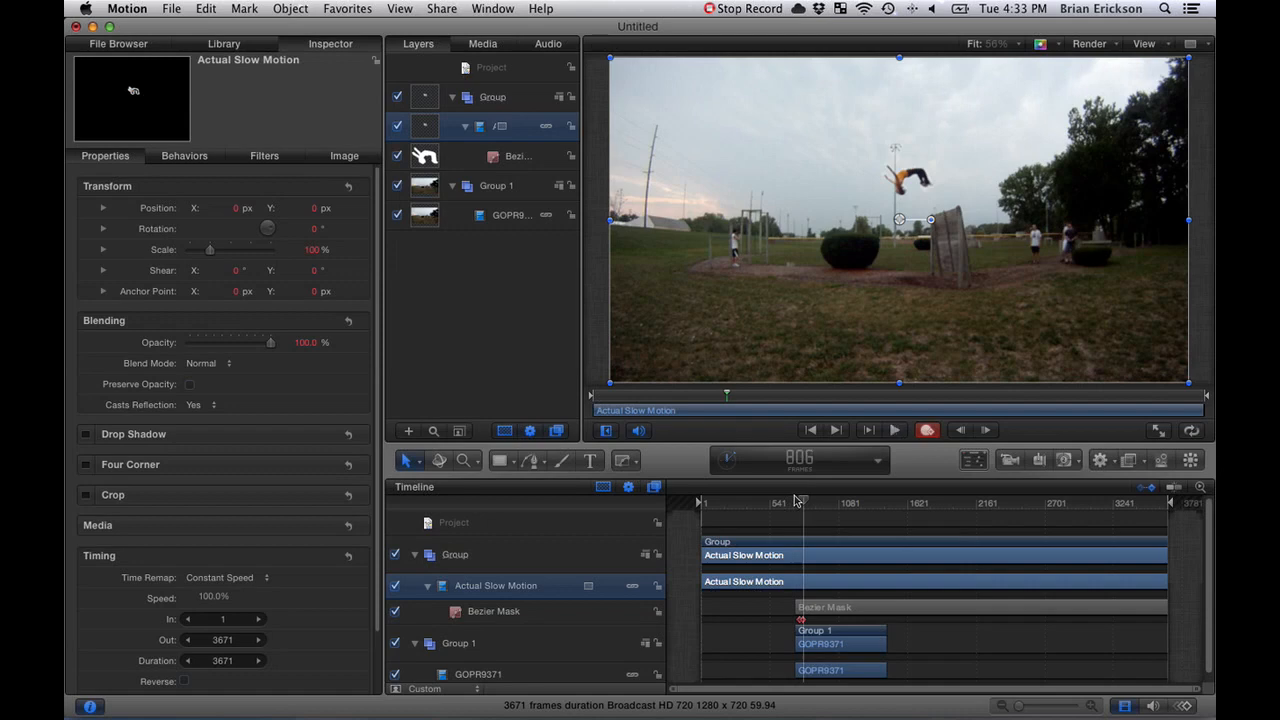
- Step back to frame 764 and forward to frame 770 to examine the masked jumper against the moving background
{"action": "key", "text": "Left"}
{"action": "key", "text": "Left"}
{"action": "key", "text": "Left"}
{"action": "key", "text": "Left"}
{"action": "key", "text": "Left"}
{"action": "key", "text": "Left"}
{"action": "key", "text": "Left"}
{"action": "key", "text": "Left"}
{"action": "key", "text": "Left"}
{"action": "key", "text": "Left"}
{"action": "key", "text": "Left"}
{"action": "key", "text": "Left"}
{"action": "key", "text": "Left"}
{"action": "key", "text": "Left"}
{"action": "key", "text": "Left"}
{"action": "key", "text": "Left"}
{"action": "key", "text": "Left"}
{"action": "key", "text": "Left"}
{"action": "key", "text": "Left"}
{"action": "key", "text": "Left"}
{"action": "key", "text": "Left"}
{"action": "key", "text": "Left"}
{"action": "key", "text": "Left"}
{"action": "key", "text": "Left"}
{"action": "key", "text": "Left"}
{"action": "key", "text": "Left"}
{"action": "key", "text": "Left"}
{"action": "key", "text": "Left"}
{"action": "key", "text": "Left"}
{"action": "key", "text": "Left"}
{"action": "key", "text": "Left"}
{"action": "key", "text": "Left"}
{"action": "key", "text": "Left"}
{"action": "key", "text": "Left"}
{"action": "key", "text": "Left"}
{"action": "key", "text": "Left"}
{"action": "key", "text": "Left"}
{"action": "key", "text": "Left"}
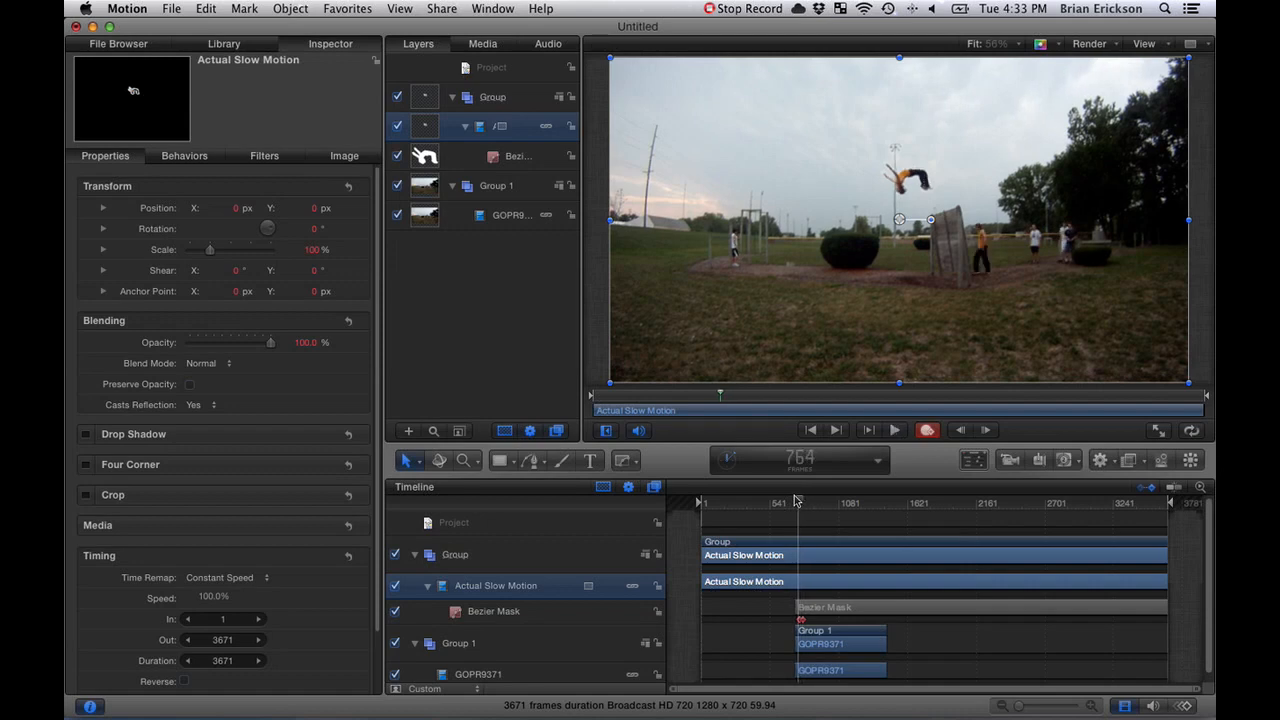
{"action": "key", "text": "Right"}
{"action": "key", "text": "Right"}
{"action": "key", "text": "Right"}
{"action": "key", "text": "Right"}
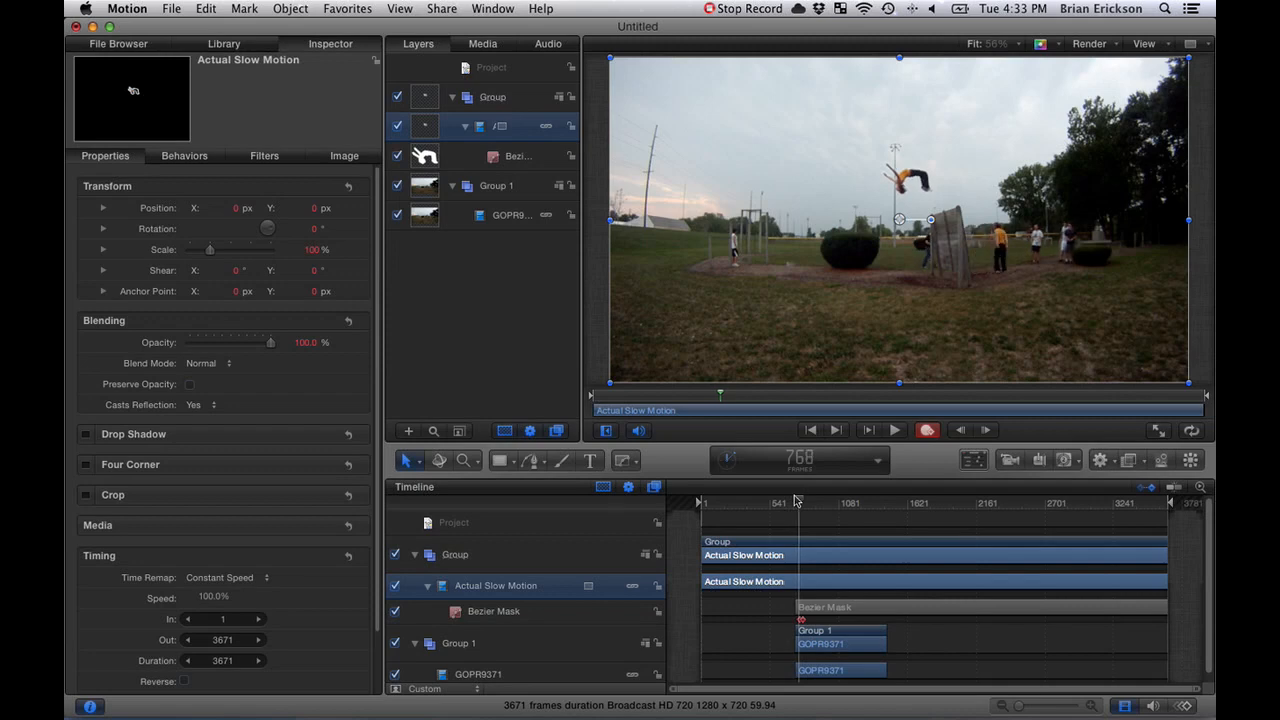
{"action": "key", "text": "Right"}
{"action": "key", "text": "Right"}
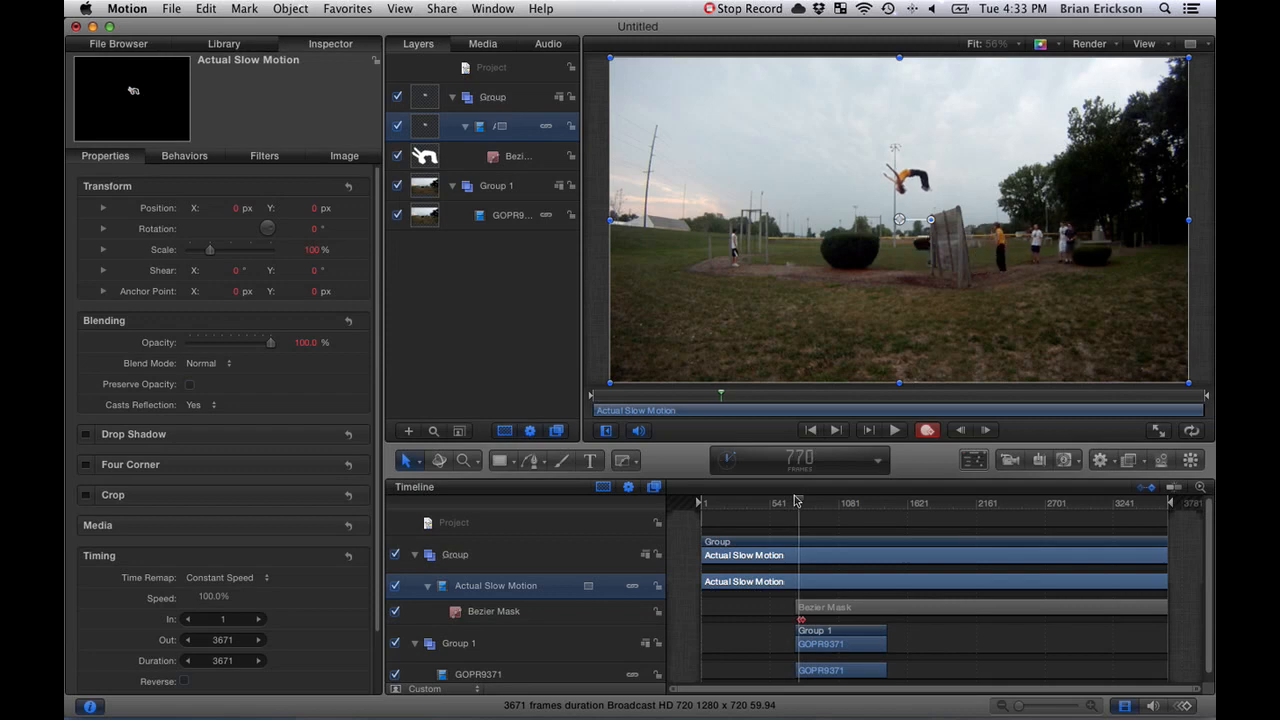